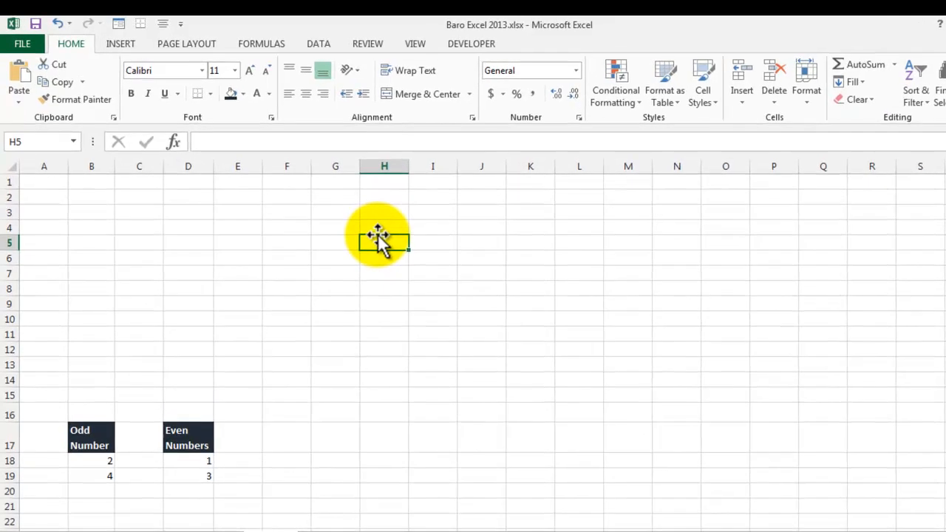
# Enter 1, 2 and 3 in cells H2 to H4.
pyautogui.click(385, 197)
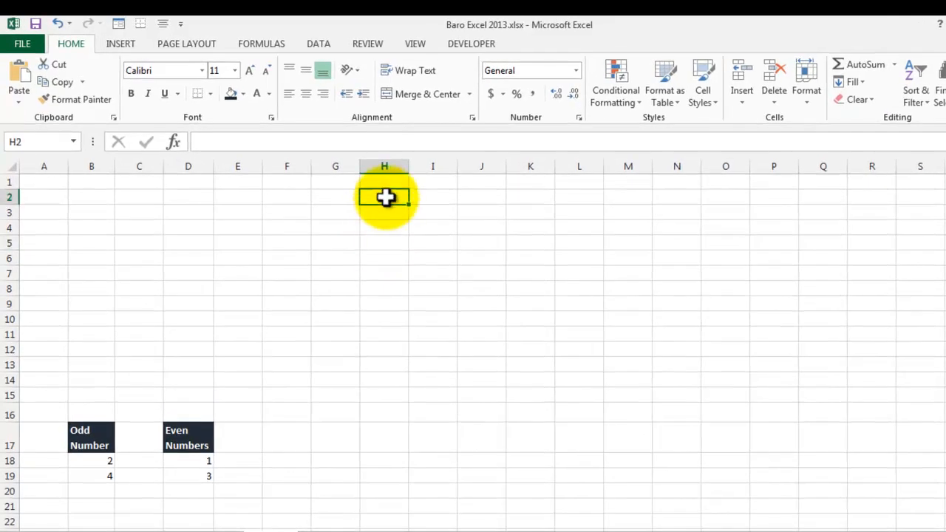
pyautogui.write('1')
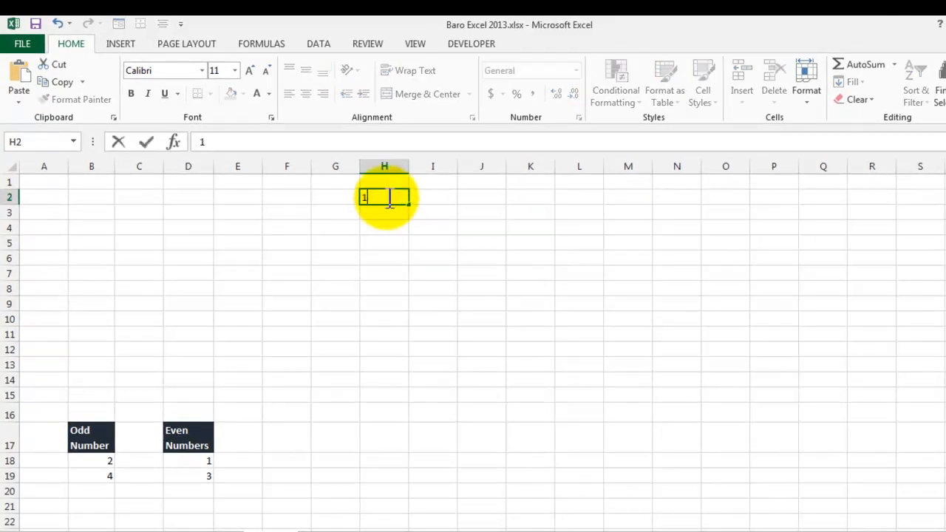
pyautogui.press('Return')
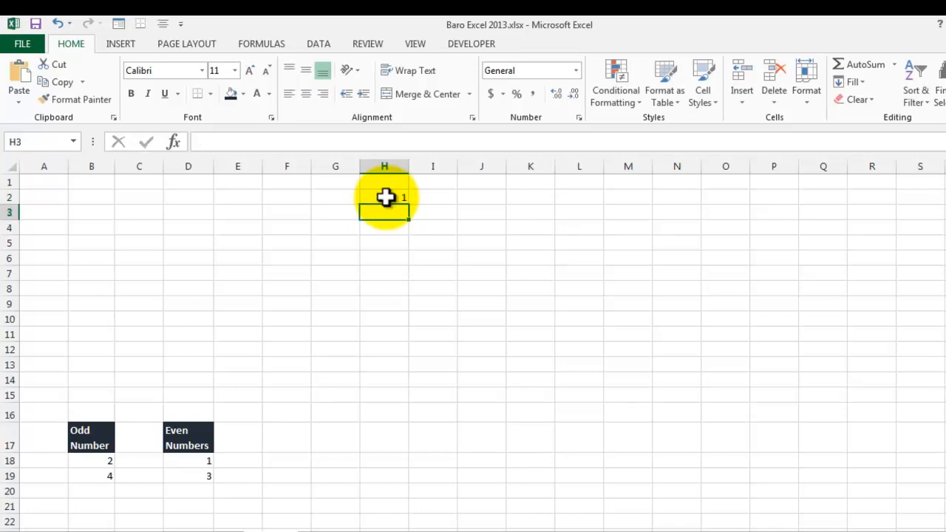
pyautogui.write('2')
pyautogui.press('Return')
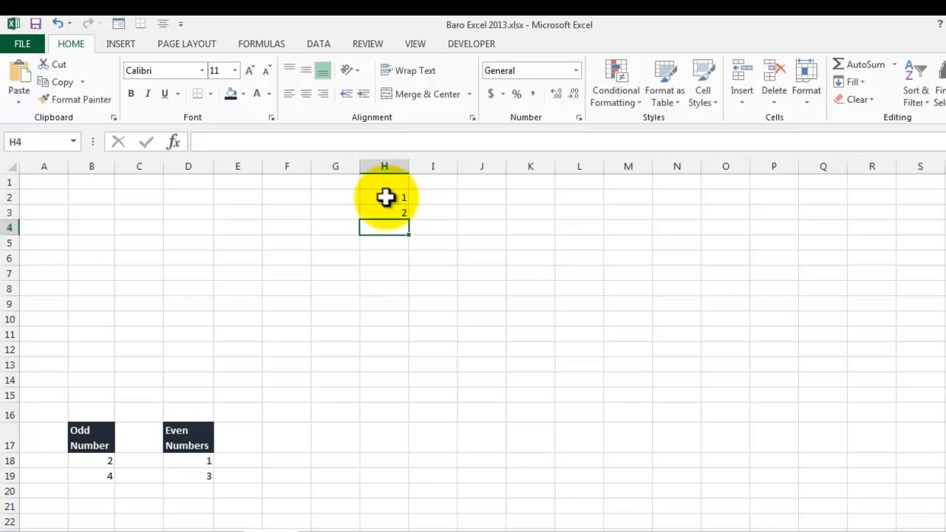
pyautogui.press('Return')
pyautogui.press('Up')
pyautogui.write('3')
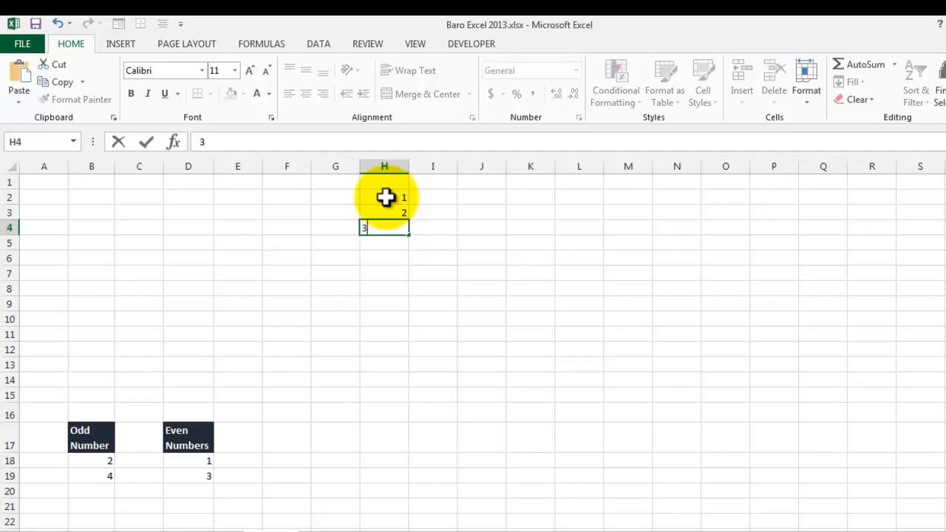
pyautogui.press('Return')
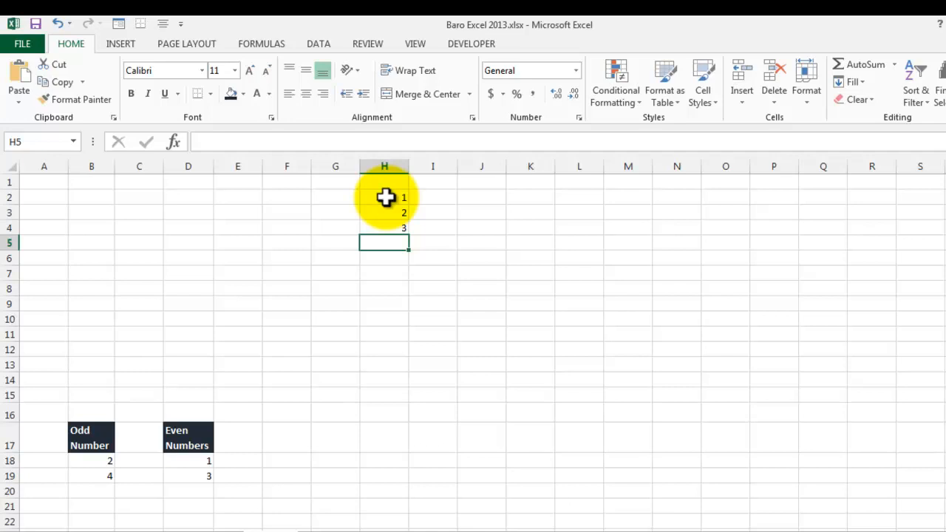
# Select cells H2 to H5 and clear their contents.
pyautogui.hotkey('shift', 'Up')
pyautogui.hotkey('shift', 'Up')
pyautogui.hotkey('shift', 'Up')
pyautogui.press('Delete')
# Return to cell H2 and enter 1.
pyautogui.press('Up')
pyautogui.press('Down')
pyautogui.press('Up')
pyautogui.press('Up')
pyautogui.press('Up')
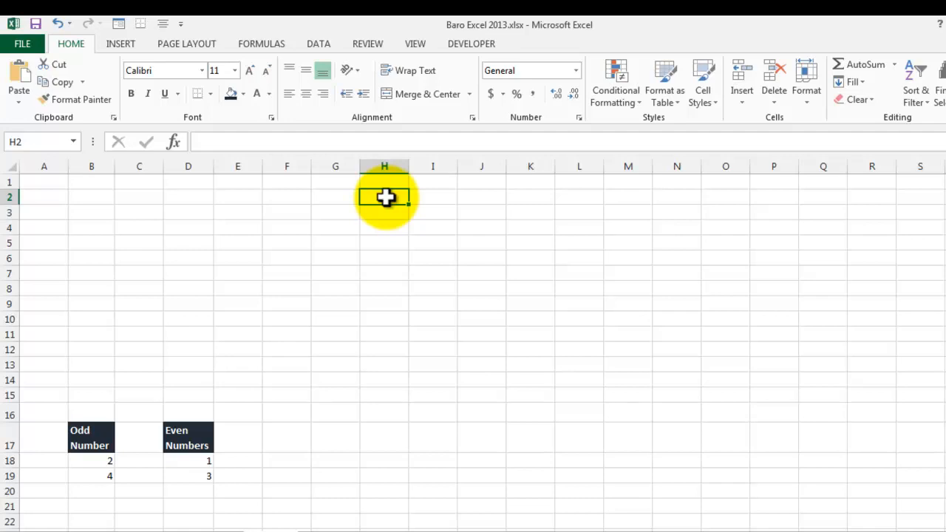
pyautogui.write('1')
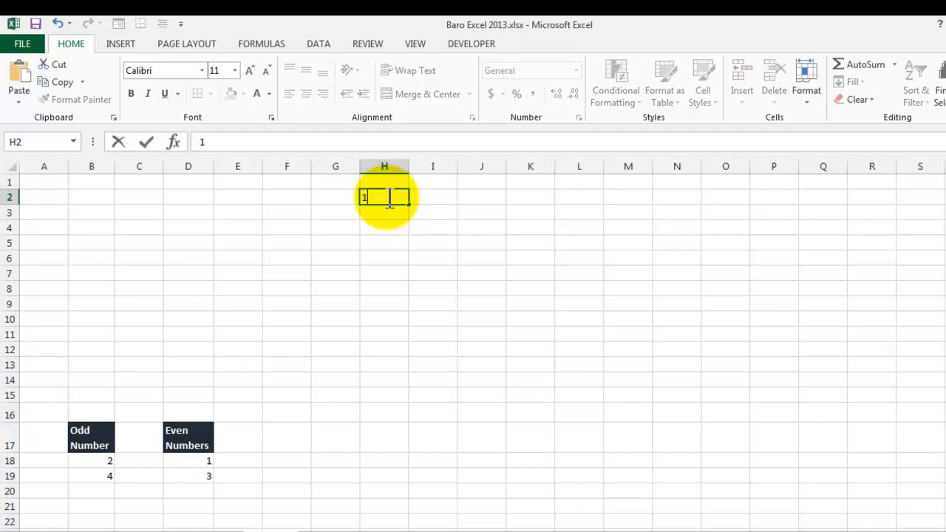
pyautogui.press('Return')
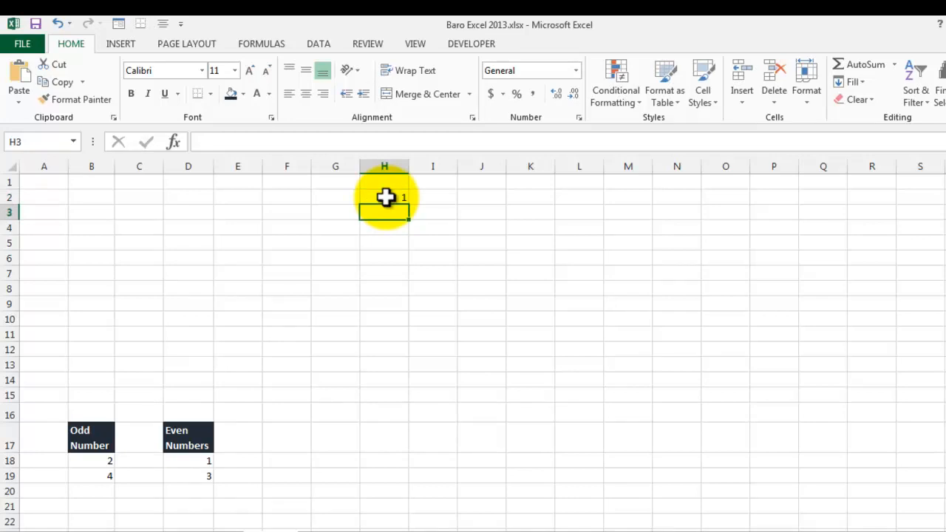
# Try copying H2 down to H8 with the fill handle and undo the fill.
pyautogui.click(385, 197)
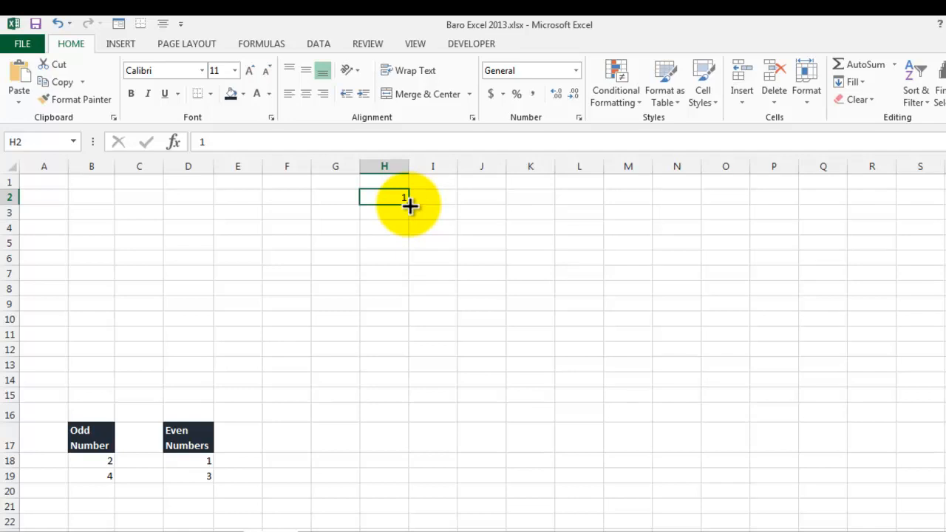
pyautogui.moveTo(408, 206); pyautogui.dragTo(409, 288)
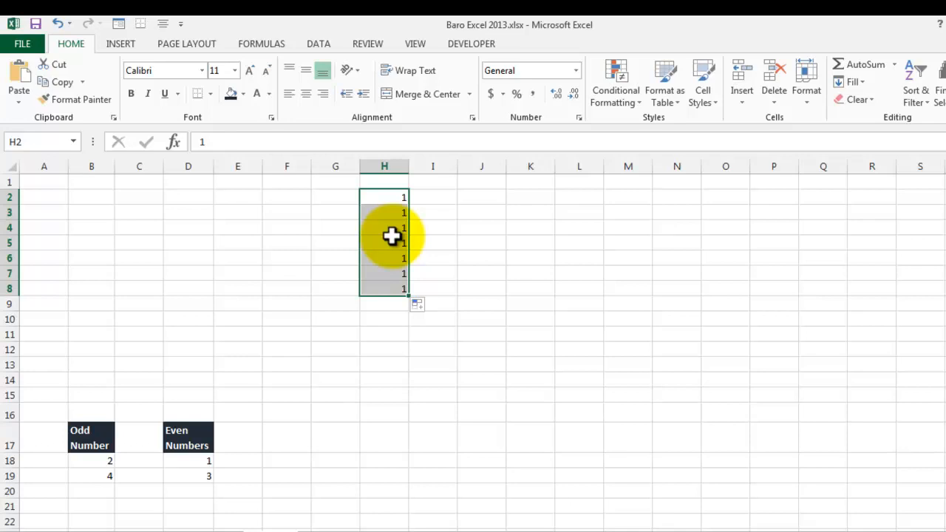
pyautogui.hotkey('ctrl', 'z')
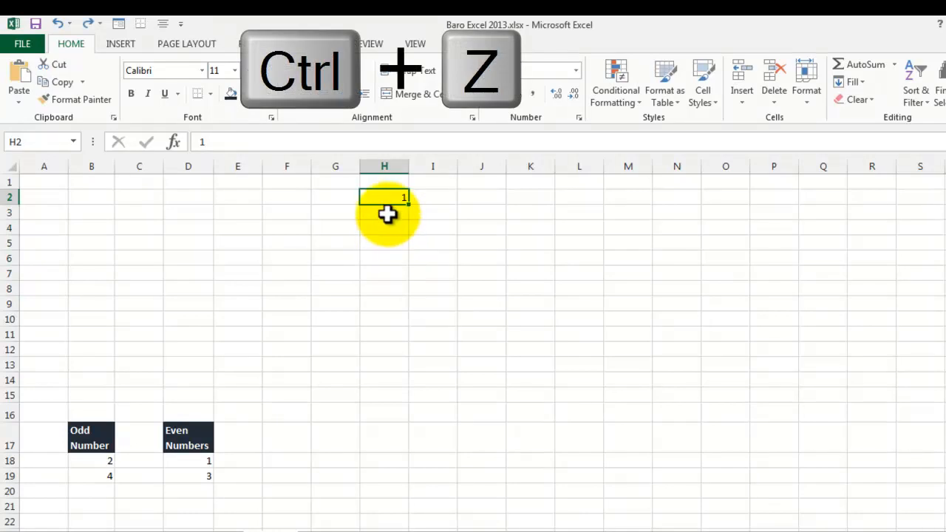
# Enter 2 in cell H3.
pyautogui.click(387, 213)
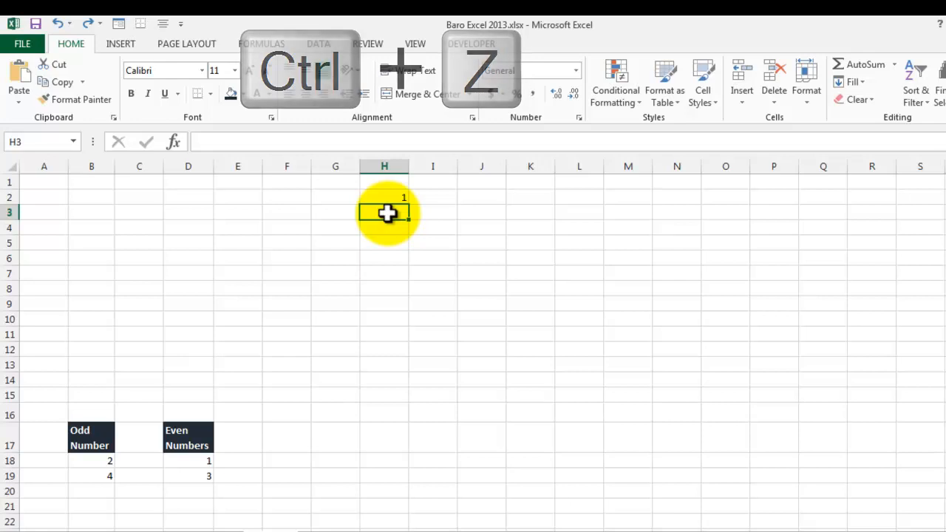
pyautogui.write('2')
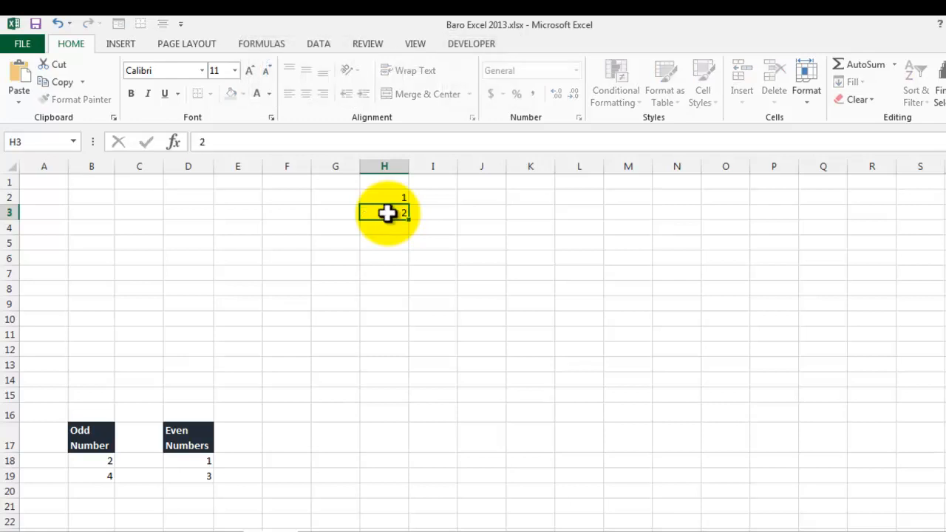
pyautogui.press('Return')
# Select H2:H3 and autofill the number series down to H21.
pyautogui.moveTo(390, 196); pyautogui.dragTo(390, 215)
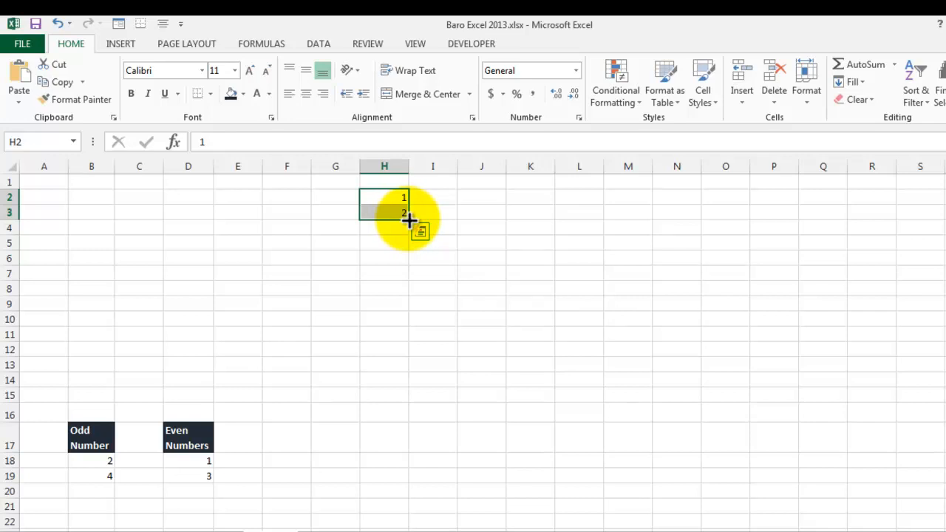
pyautogui.moveTo(408, 220); pyautogui.dragTo(406, 270)
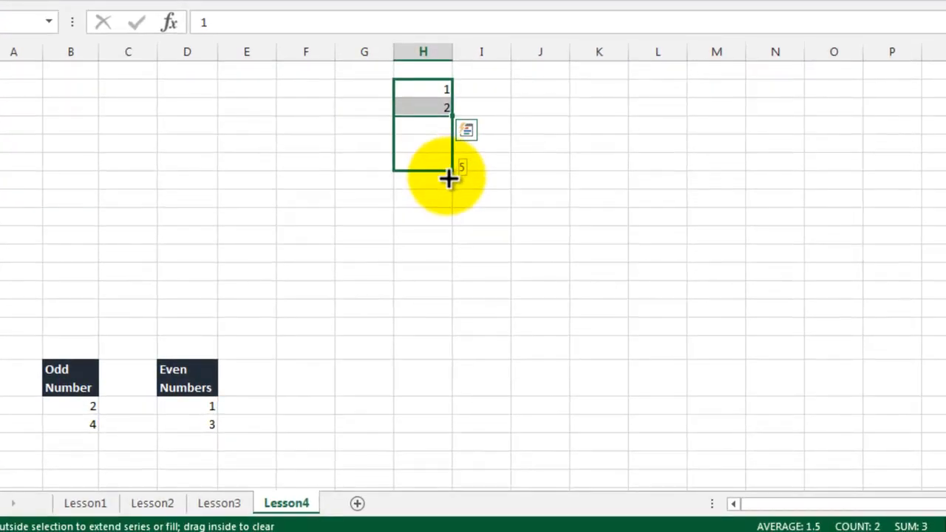
pyautogui.moveTo(449, 178); pyautogui.dragTo(441, 465)
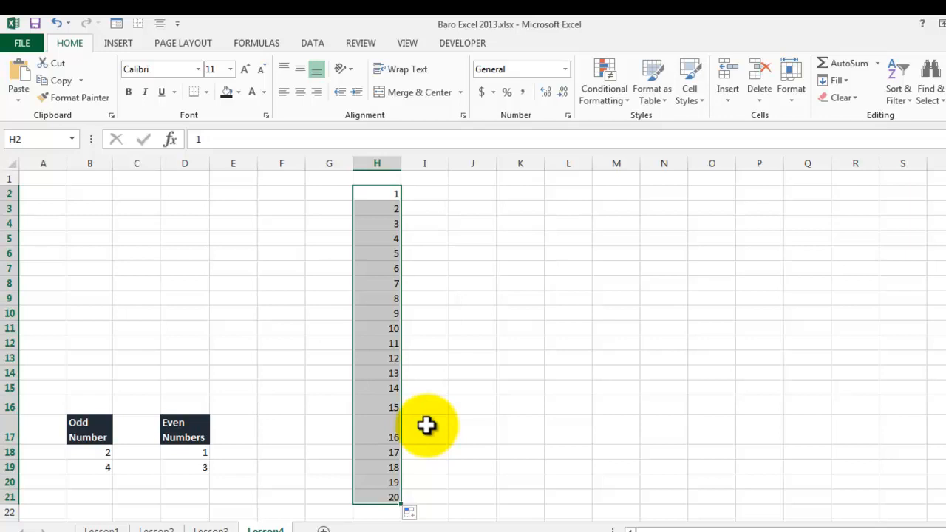
# Enter 10 as the starting value in cell J2.
pyautogui.click(427, 193)
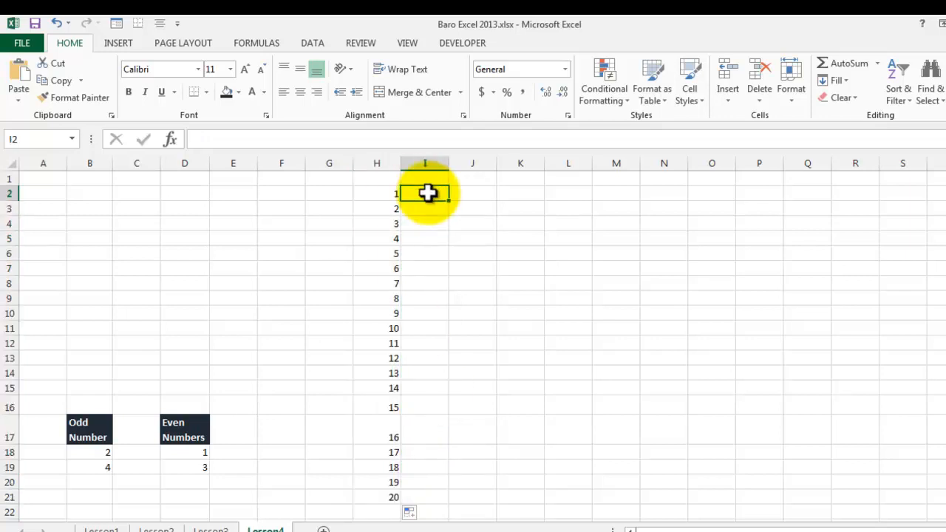
pyautogui.click(468, 193)
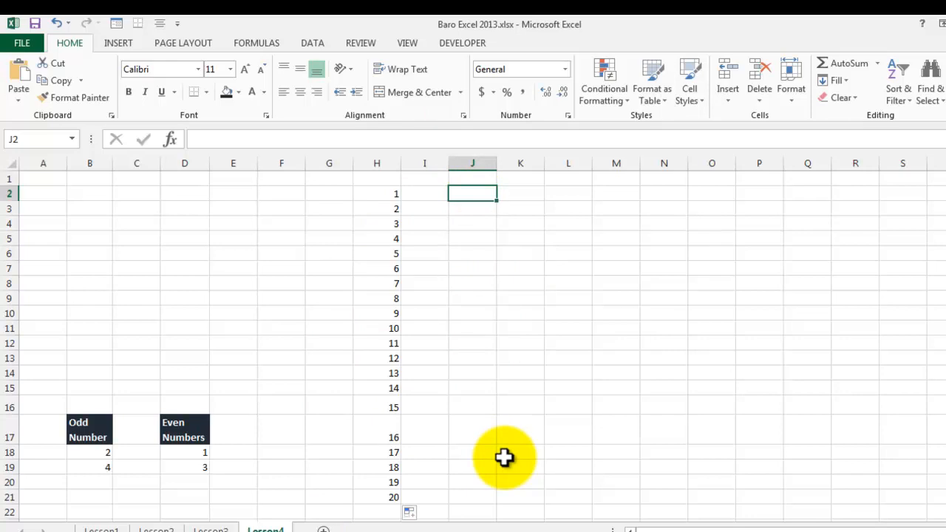
pyautogui.write('1')
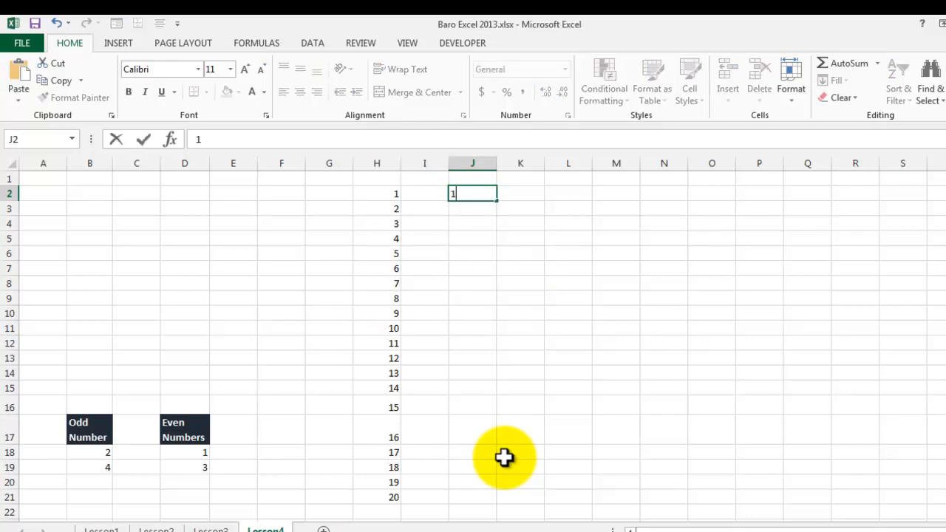
pyautogui.press('Return')
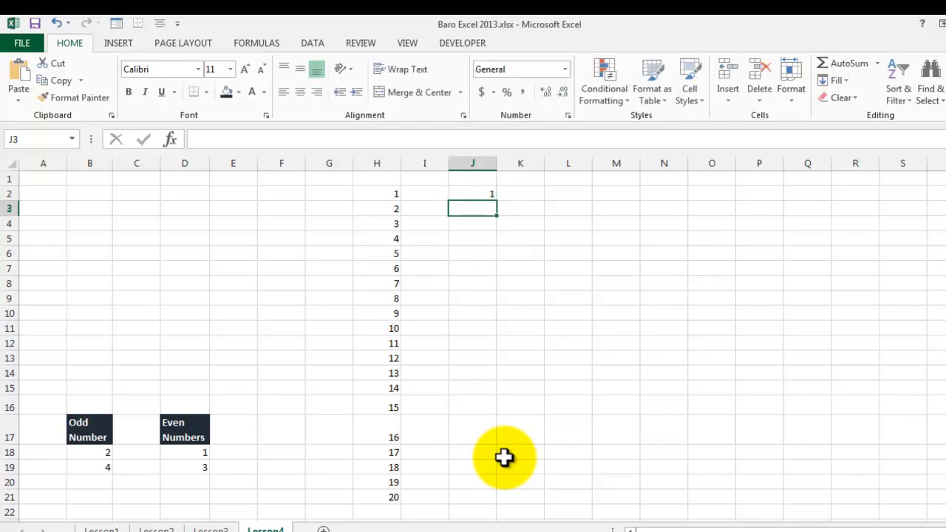
pyautogui.click(466, 195)
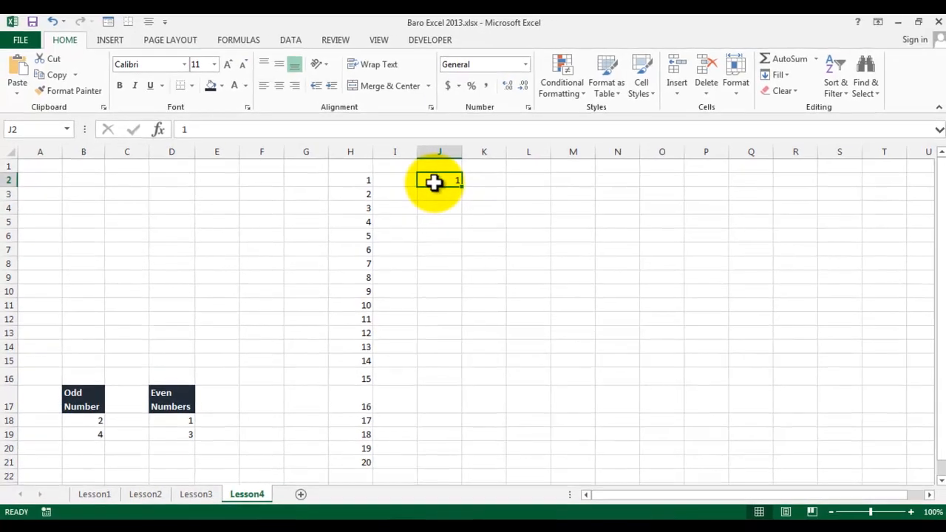
pyautogui.press('BackSpace')
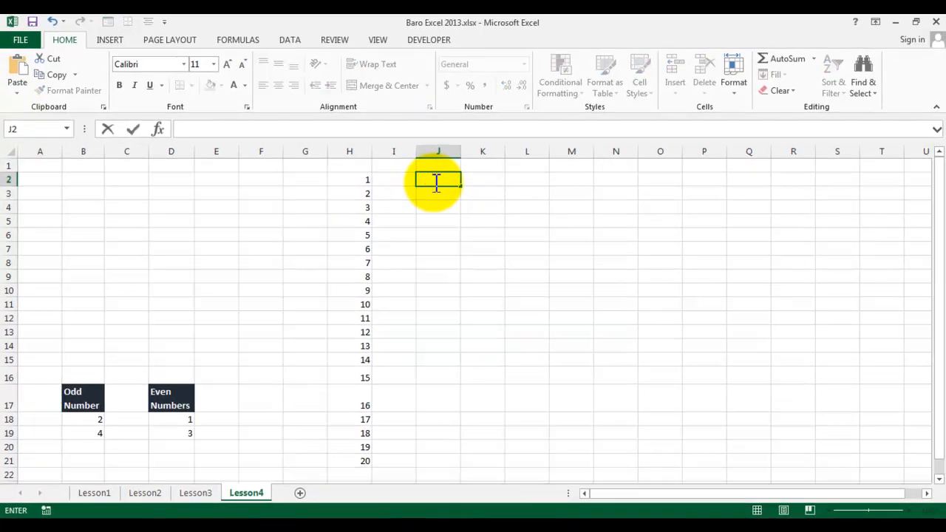
pyautogui.write('10')
pyautogui.press('Tab')
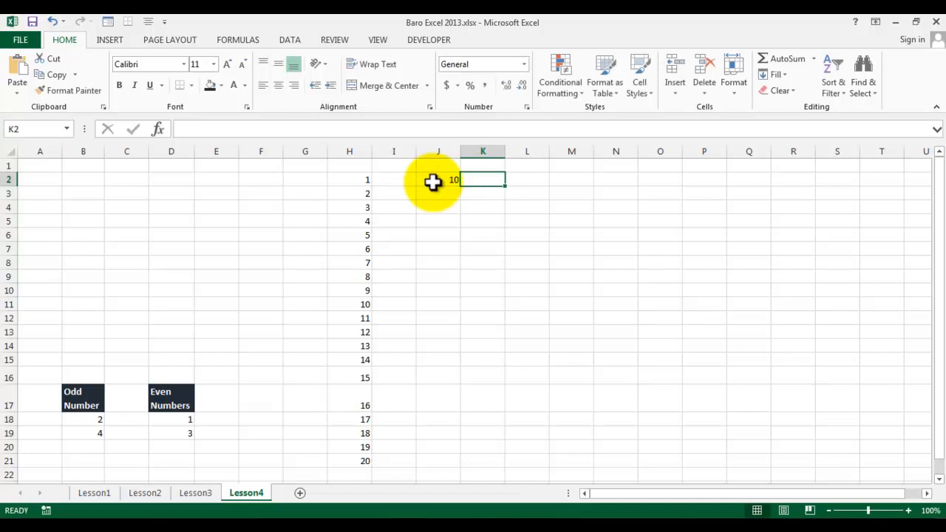
# Fill a linear series down the column from J2 with step value 1 and stop value 1550.
pyautogui.click(432, 183)
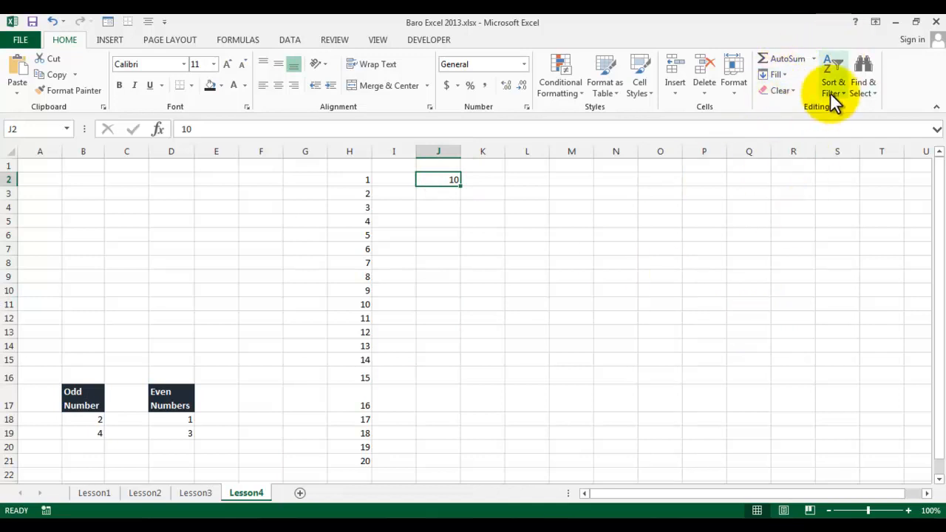
pyautogui.click(782, 75)
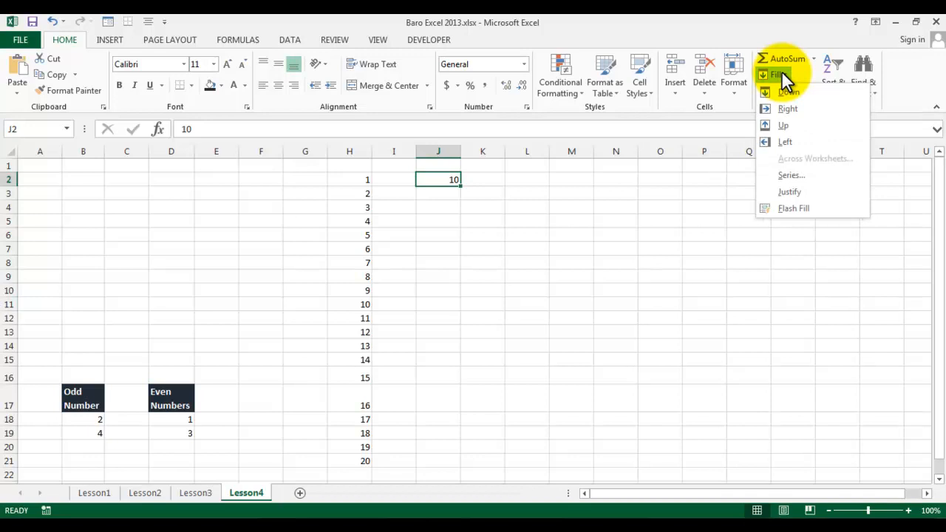
pyautogui.click(789, 175)
pyautogui.moveTo(365, 288); pyautogui.dragTo(675, 156)
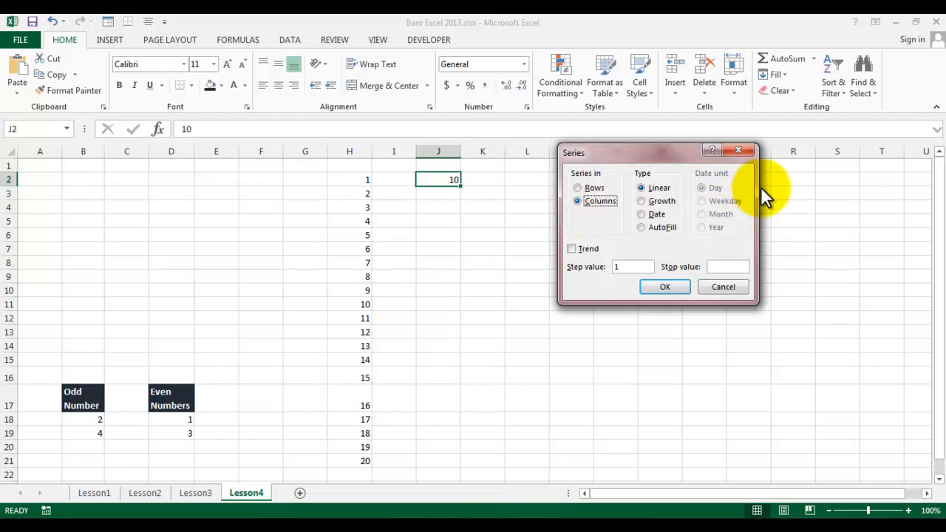
pyautogui.click(623, 267)
pyautogui.write('1')
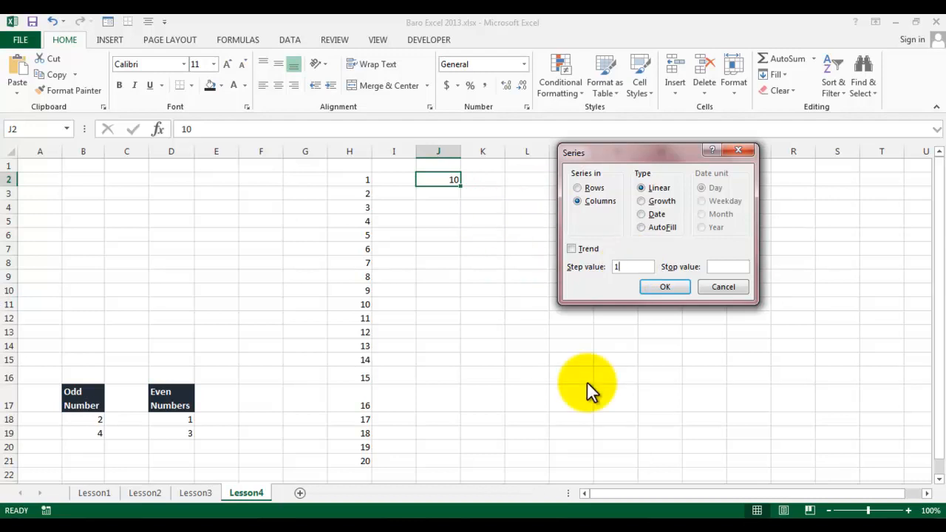
pyautogui.click(735, 266)
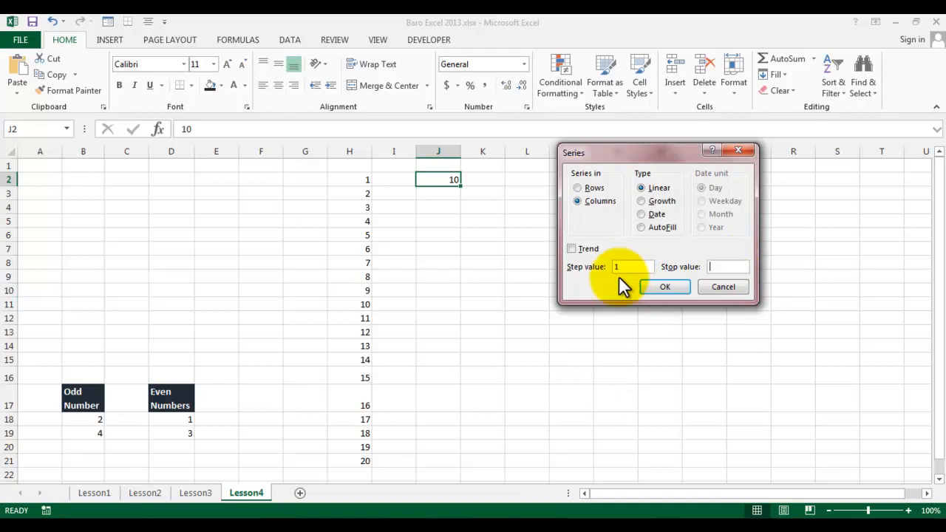
pyautogui.click(625, 267)
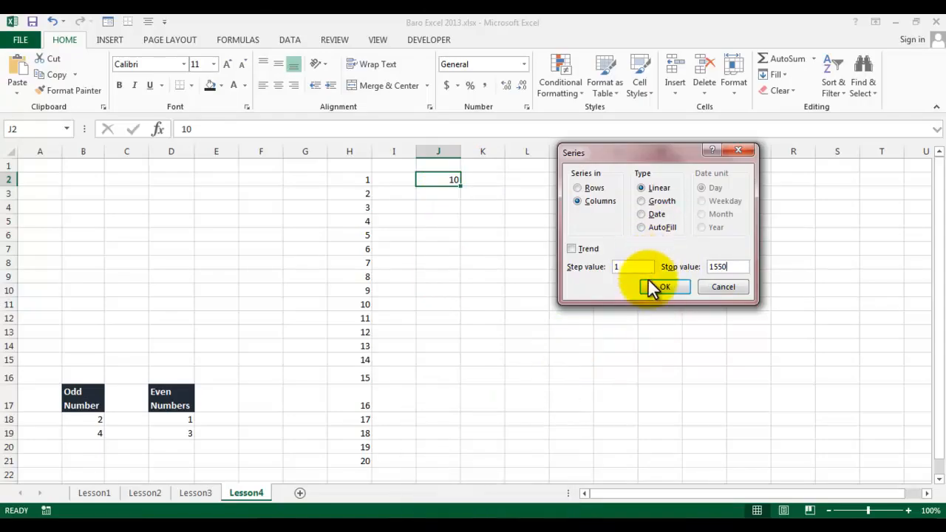
pyautogui.click(648, 289)
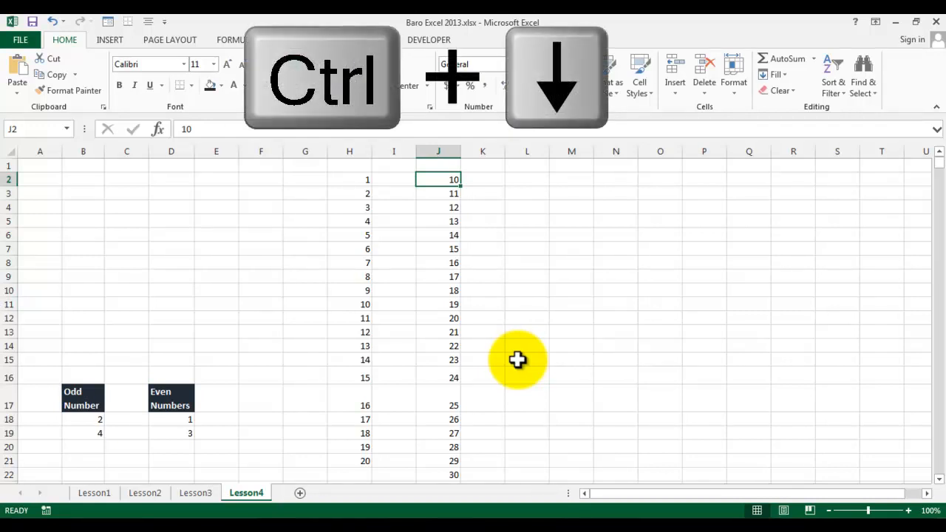
# Jump to the end of the J column series and back, then scroll down through it.
pyautogui.hotkey('ctrl', 'Down')
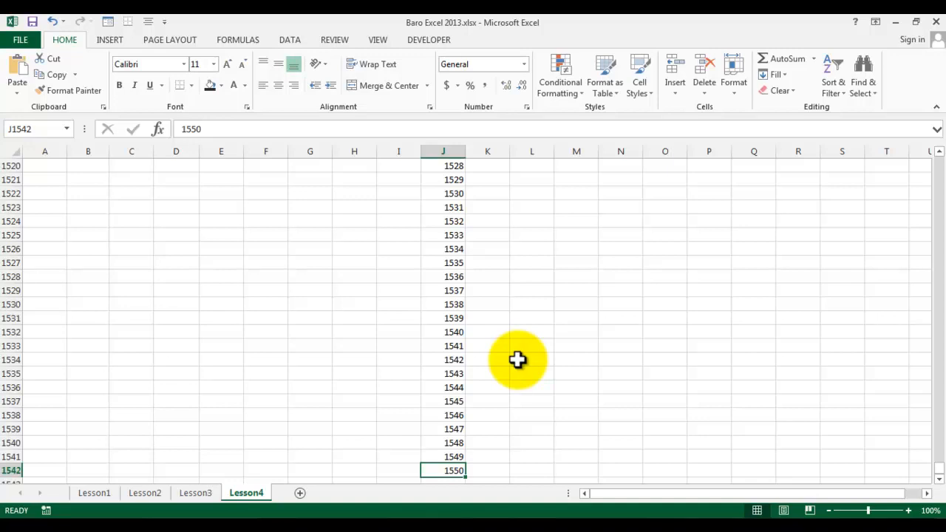
pyautogui.hotkey('ctrl', 'Up')
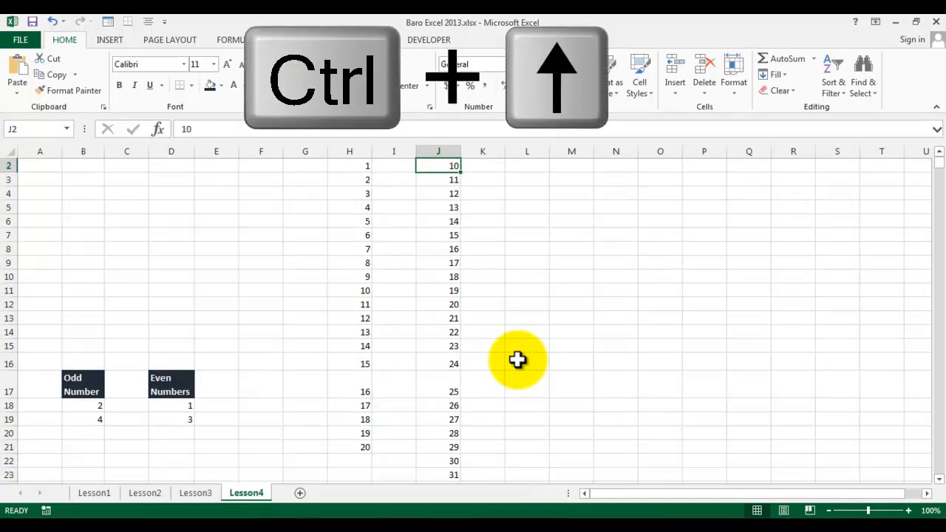
pyautogui.scroll(-20, 508, 322)
pyautogui.scroll(-3, 489, 236)
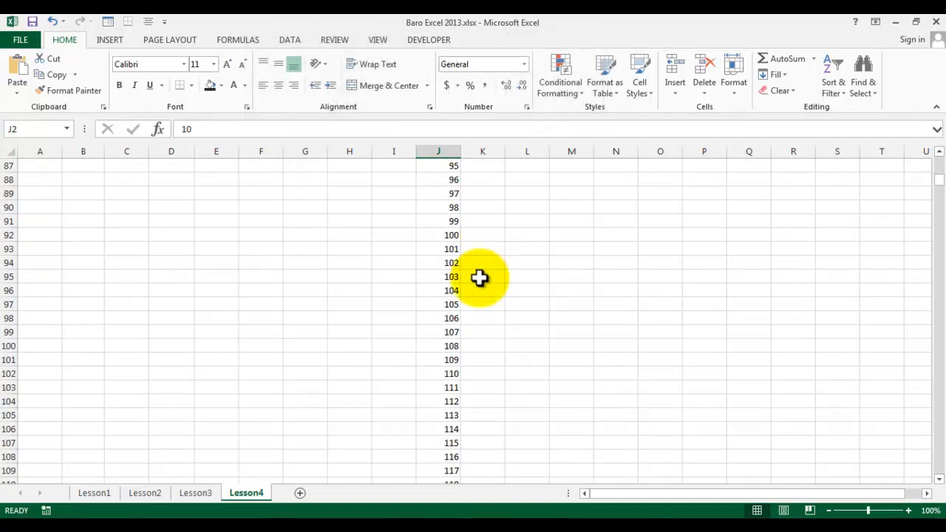
pyautogui.scroll(-20, 479, 277)
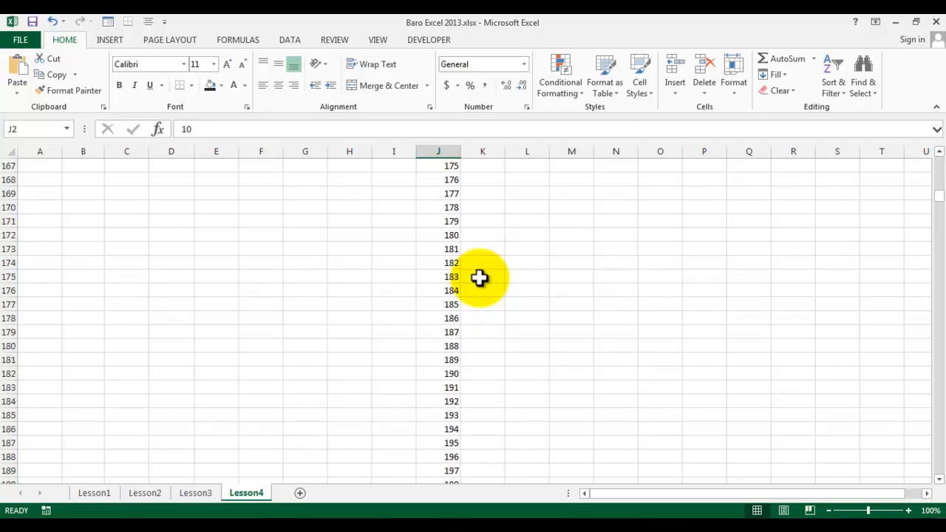
# Scroll down through column J to the last value of the series, then return to the top of the series.
pyautogui.scroll(-20, 480, 277)
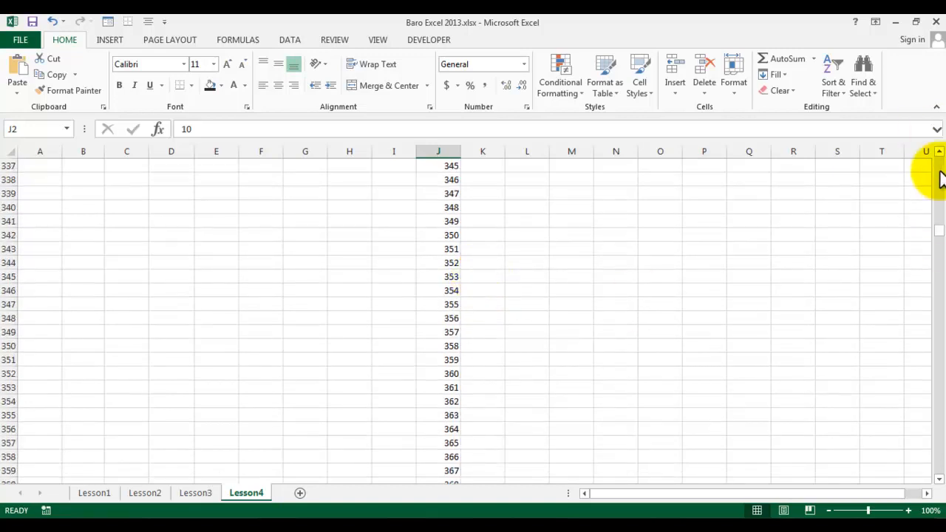
pyautogui.moveTo(940, 234); pyautogui.dragTo(935, 483)
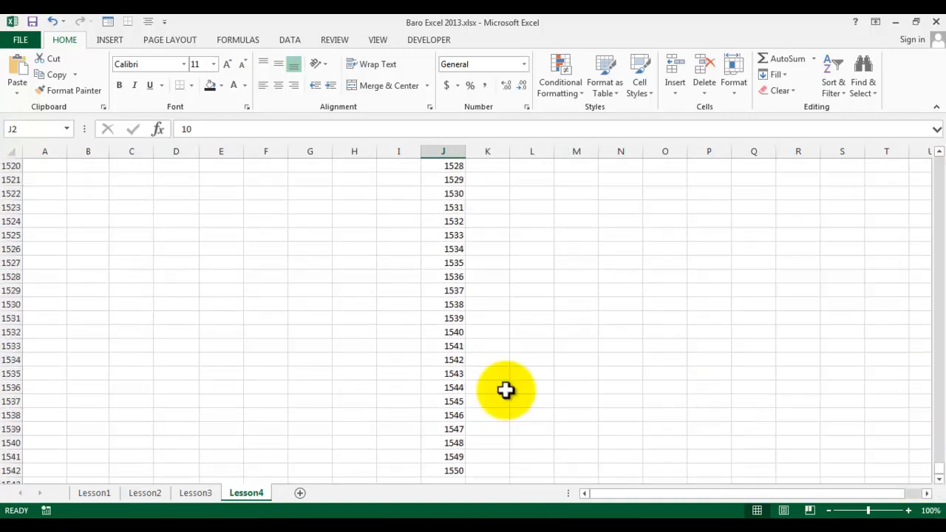
pyautogui.scroll(17, 505, 367)
pyautogui.scroll(-18, 501, 376)
pyautogui.scroll(-8, 473, 362)
pyautogui.scroll(7, 436, 333)
pyautogui.click(441, 332)
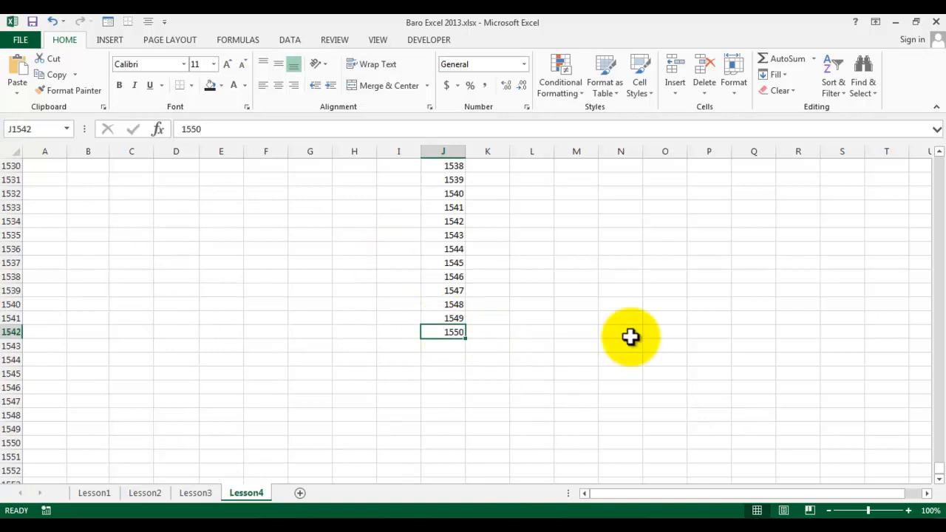
pyautogui.hotkey('ctrl', 'Up')
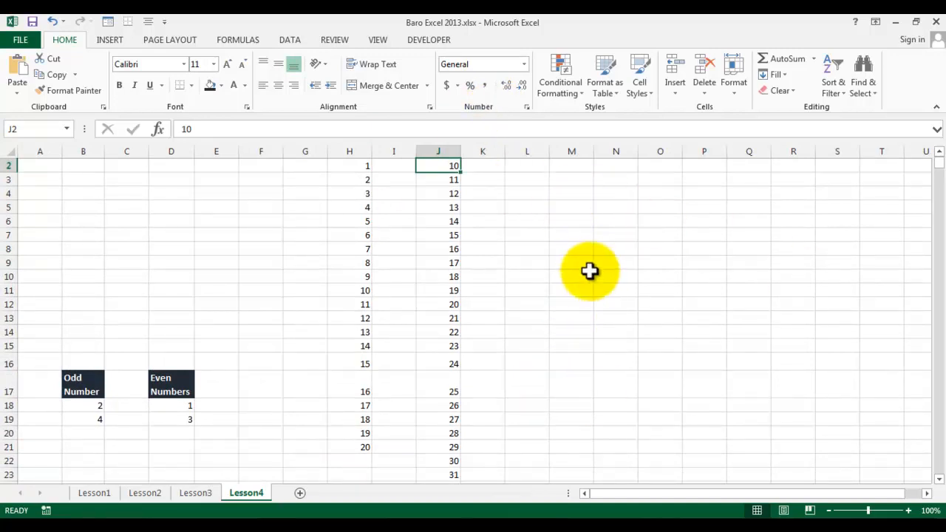
# Enter jan in cell L6 and Feb in cell M6.
pyautogui.click(533, 223)
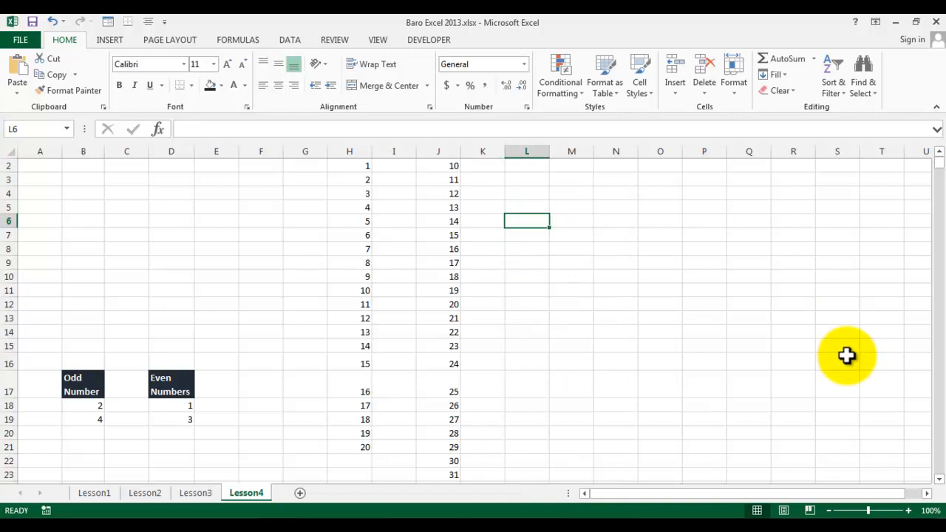
pyautogui.write('jan')
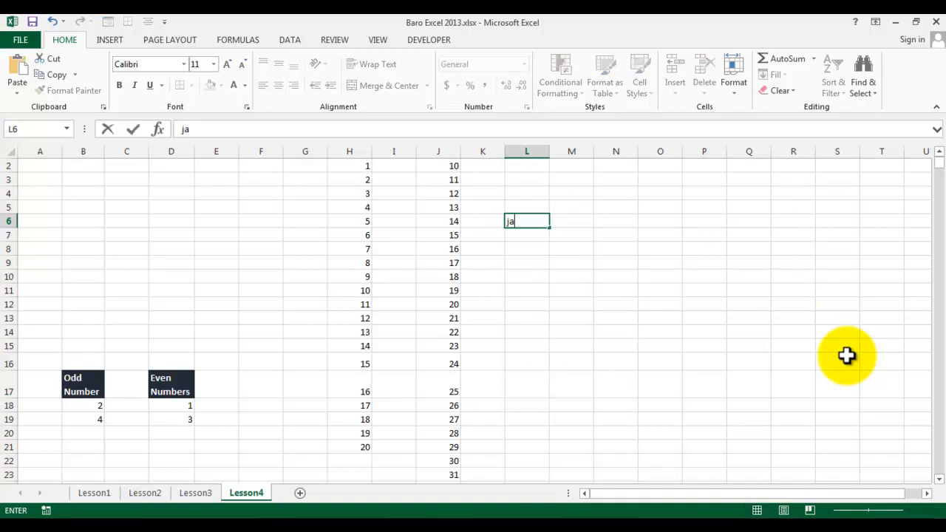
pyautogui.press('Return')
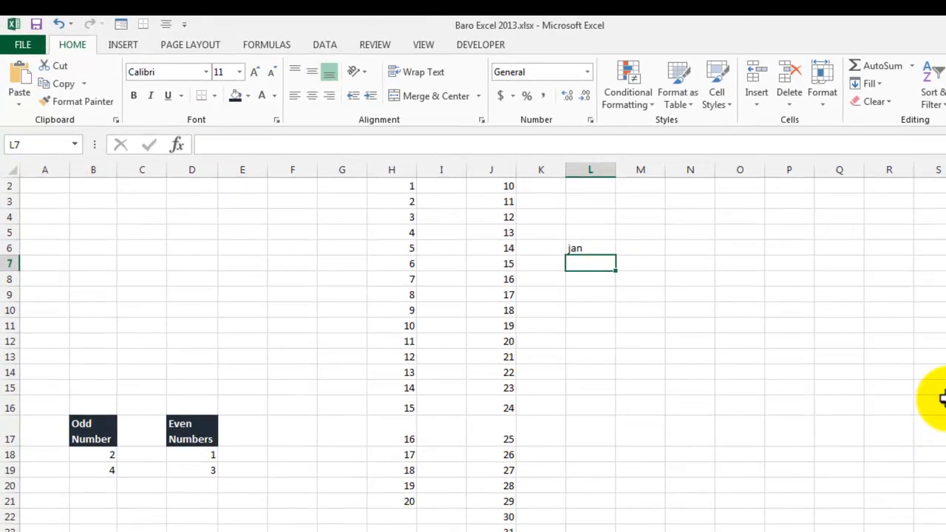
pyautogui.click(627, 248)
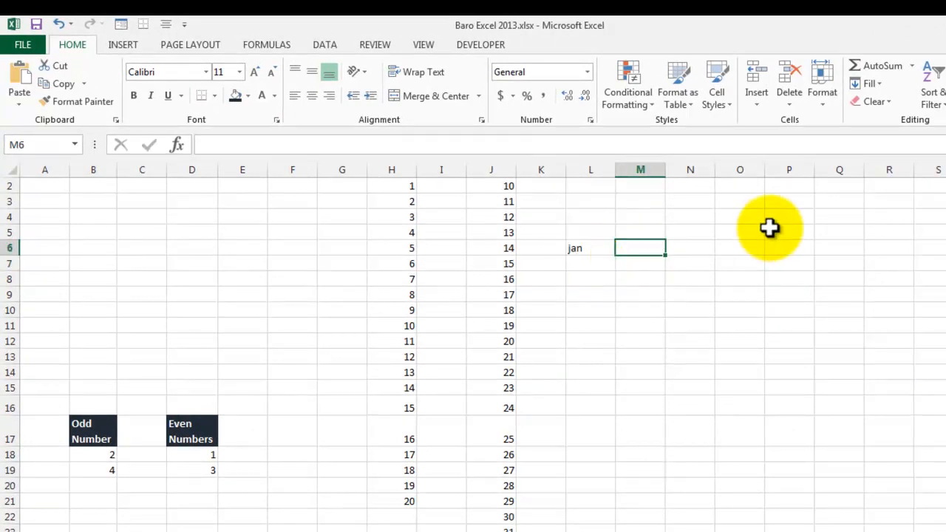
pyautogui.write('Feb')
pyautogui.press('Tab')
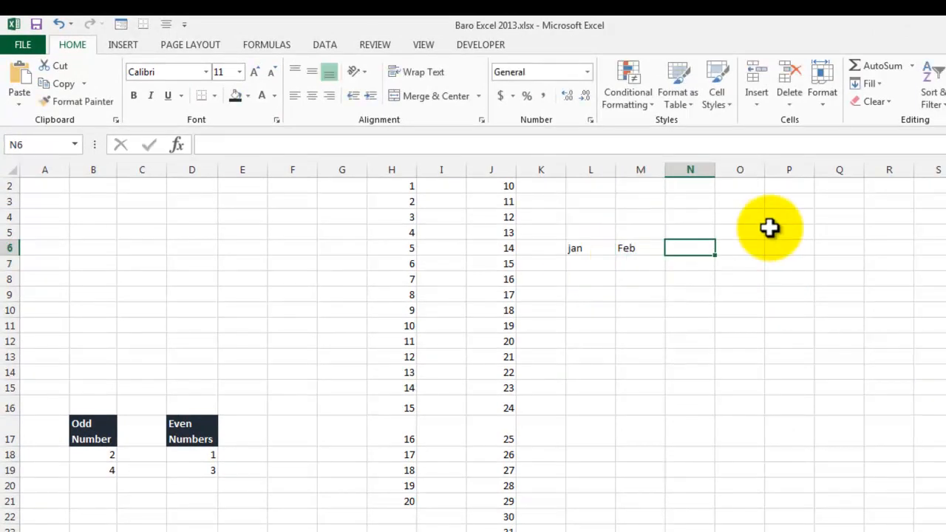
# Select L6:M6 and autofill the month names across to Q6.
pyautogui.click(602, 246)
pyautogui.moveTo(602, 246); pyautogui.dragTo(635, 247)
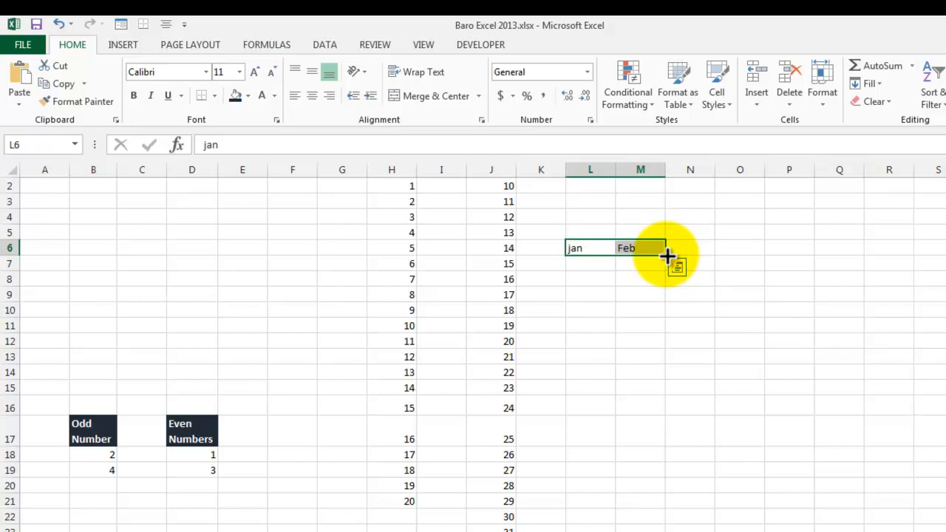
pyautogui.moveTo(669, 256); pyautogui.dragTo(857, 251)
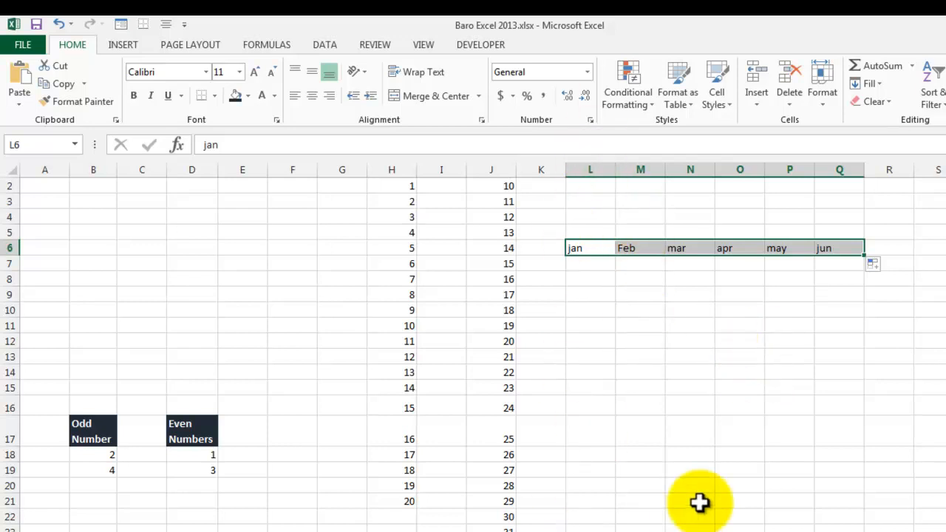
# Enter 2010 and 2011 in L8 and L9 and autofill the year series down to L18.
pyautogui.click(596, 278)
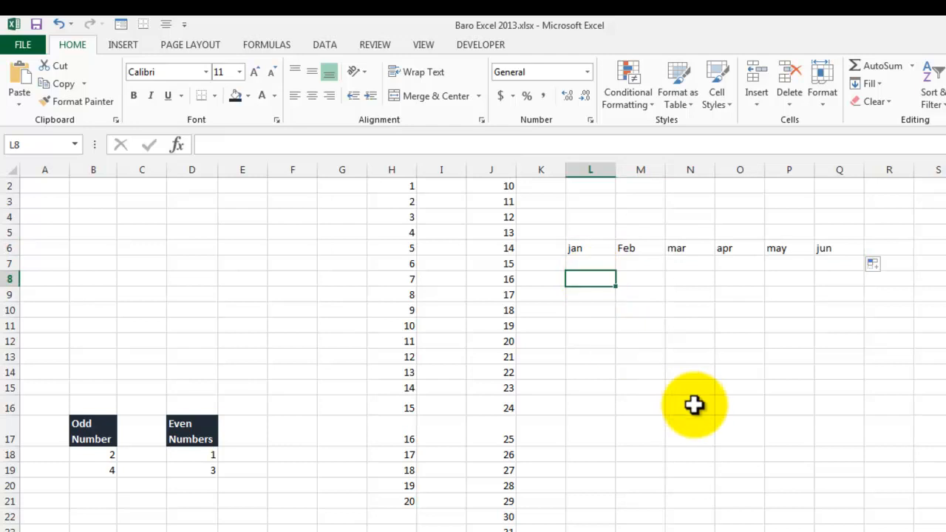
pyautogui.write('2010')
pyautogui.press('Return')
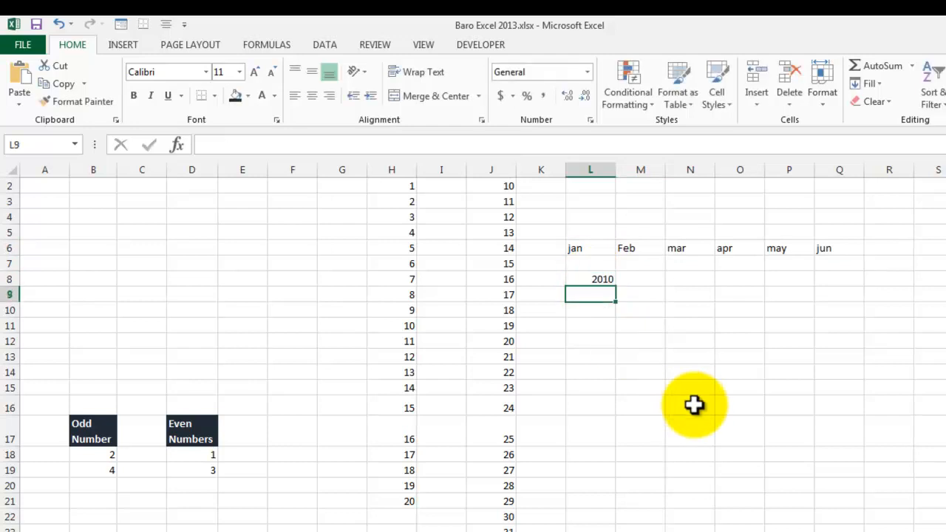
pyautogui.write('2011')
pyautogui.press('Return')
pyautogui.moveTo(595, 278); pyautogui.dragTo(608, 457)
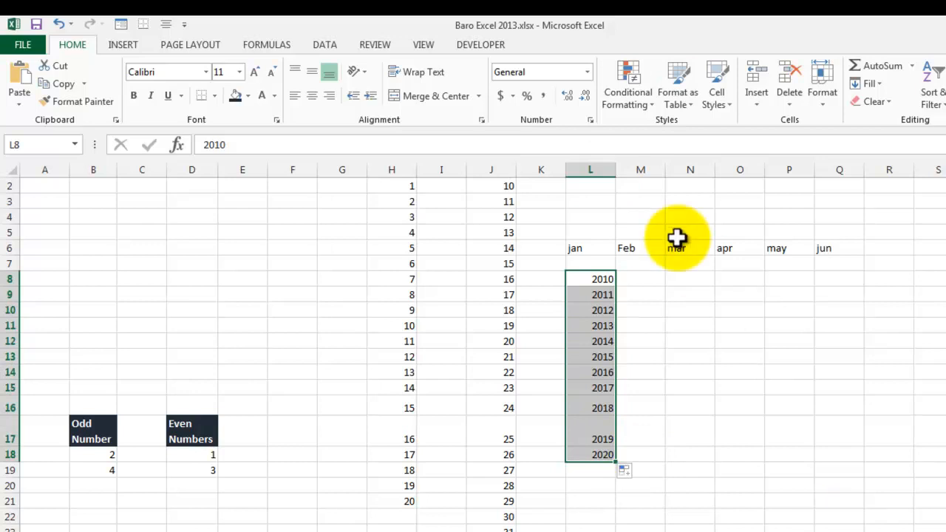
# Enter 2010 in cell N8 and 2012 in cell N9.
pyautogui.click(675, 277)
pyautogui.write('2010')
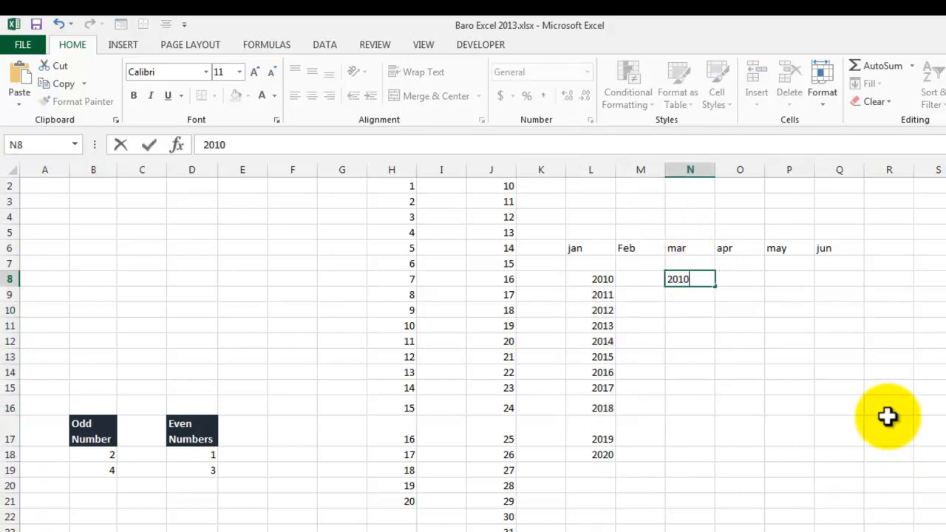
pyautogui.press('Return')
pyautogui.write('10')
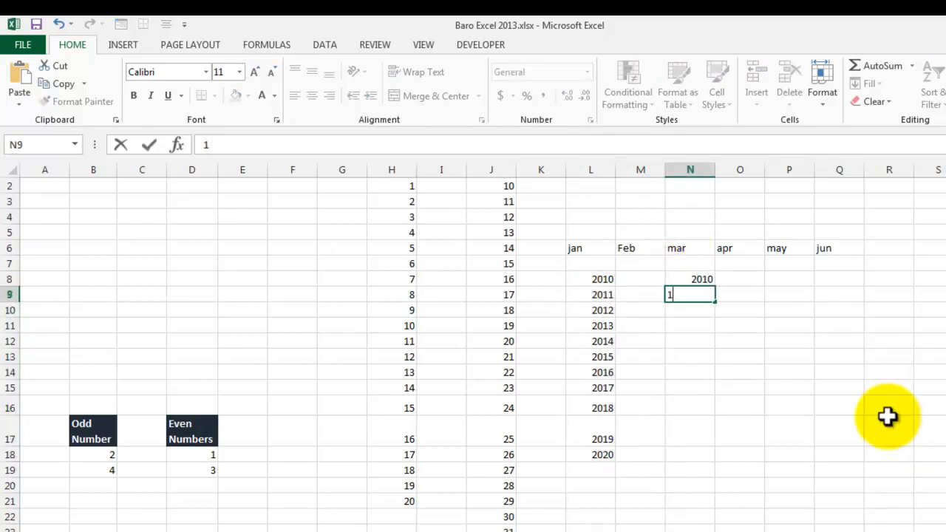
pyautogui.press('BackSpace')
pyautogui.write('2011')
pyautogui.press('Return')
pyautogui.press('Up')
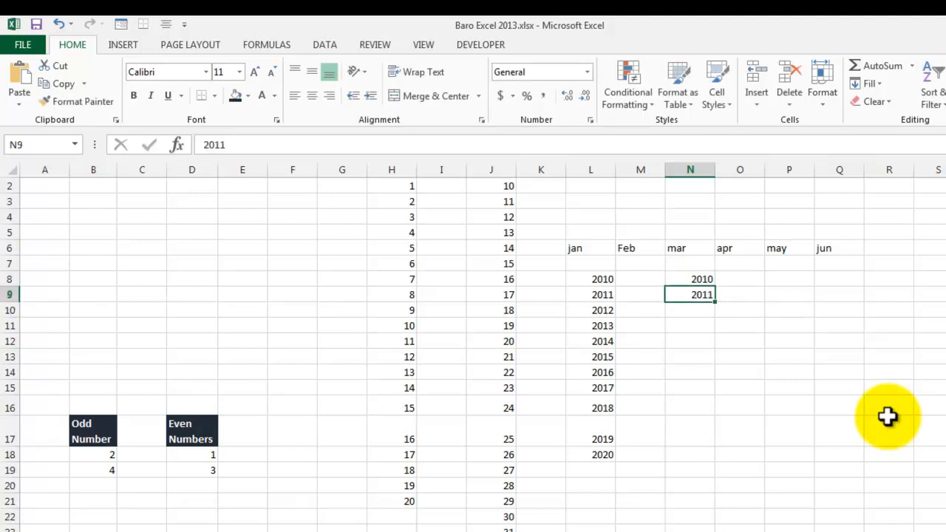
pyautogui.write('2012')
pyautogui.press('Return')
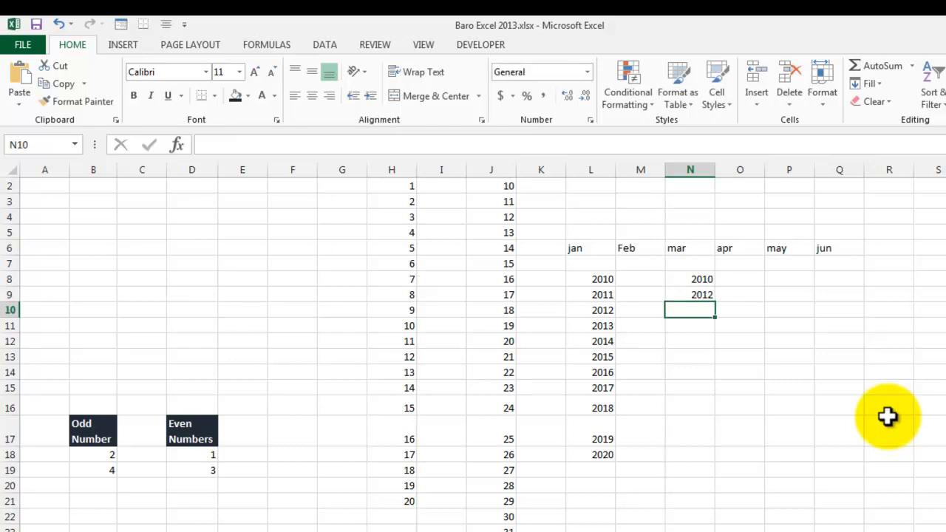
# Autofill the step-2 year series from N8:N9 down to N17.
pyautogui.moveTo(697, 281); pyautogui.dragTo(713, 440)
pyautogui.click(711, 310)
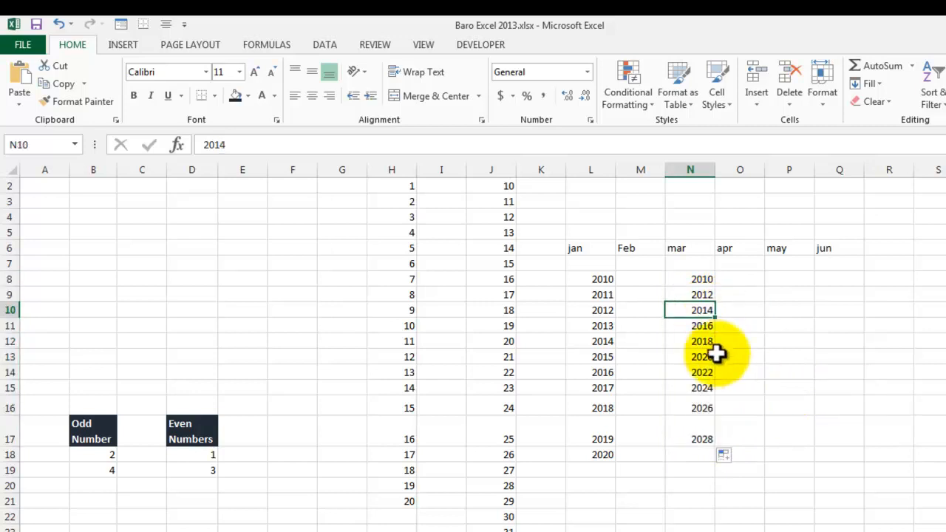
pyautogui.click(707, 329)
pyautogui.click(702, 342)
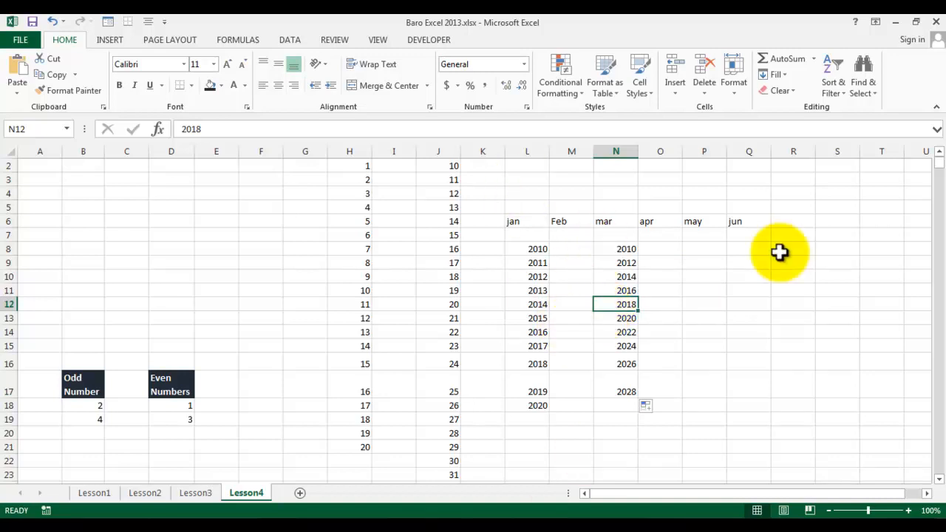
# Autofill the Odd Number series from B18:B19 and the Even Numbers series from D18:D19 down to row 32.
pyautogui.scroll(-2, 410, 350)
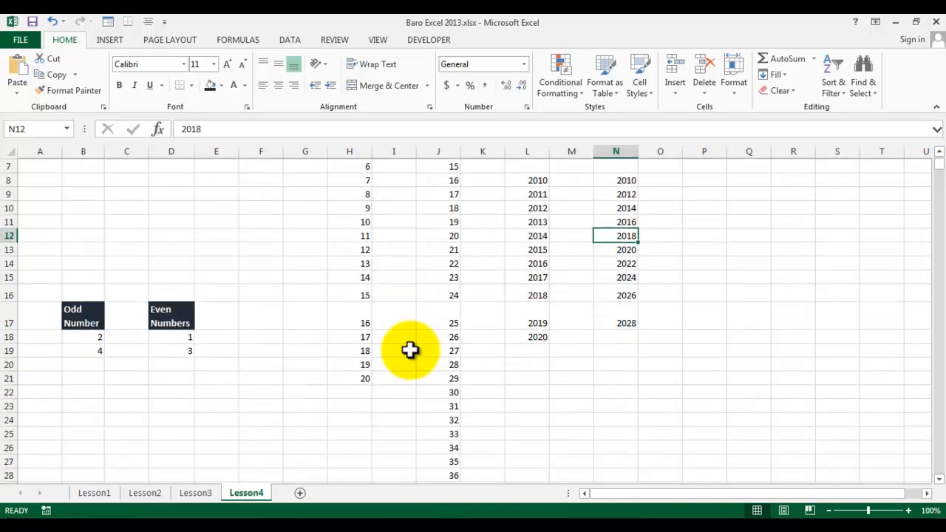
pyautogui.scroll(-2, 410, 351)
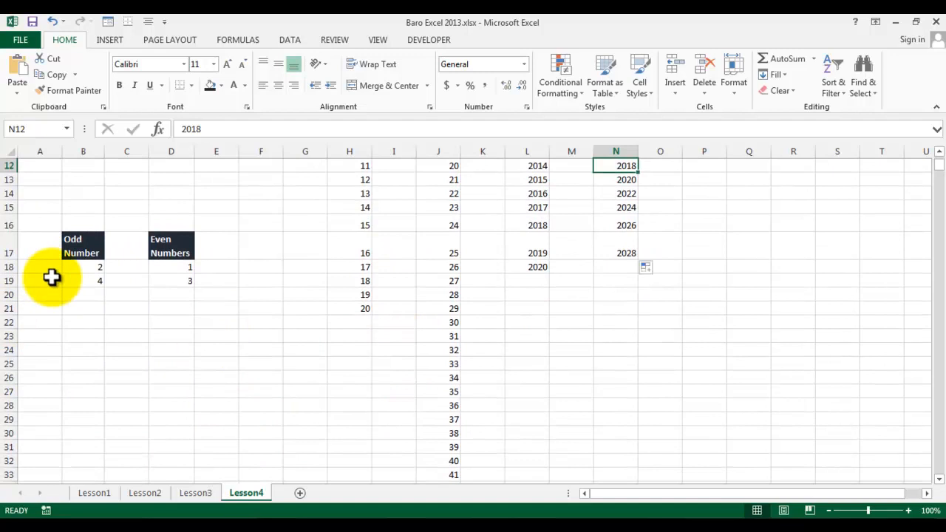
pyautogui.moveTo(85, 266); pyautogui.dragTo(84, 283)
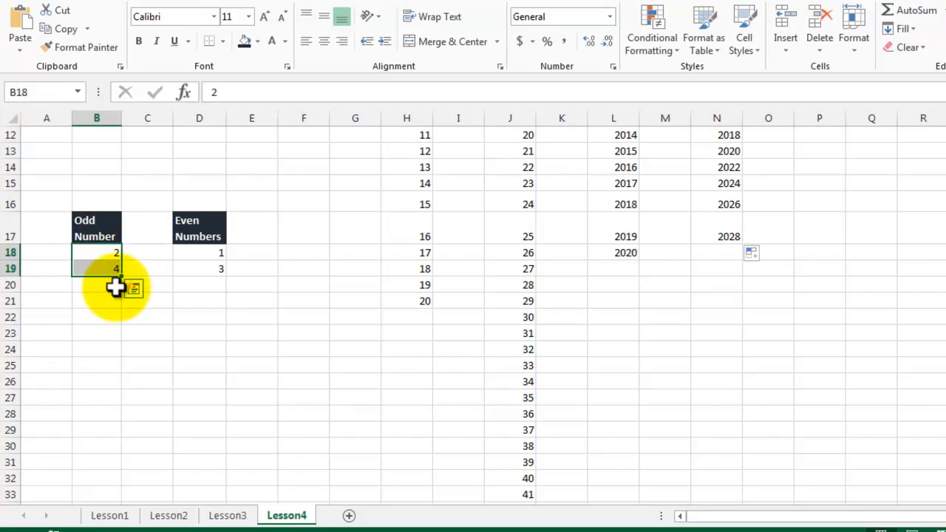
pyautogui.moveTo(121, 275); pyautogui.dragTo(116, 486)
pyautogui.moveTo(201, 230); pyautogui.dragTo(213, 269)
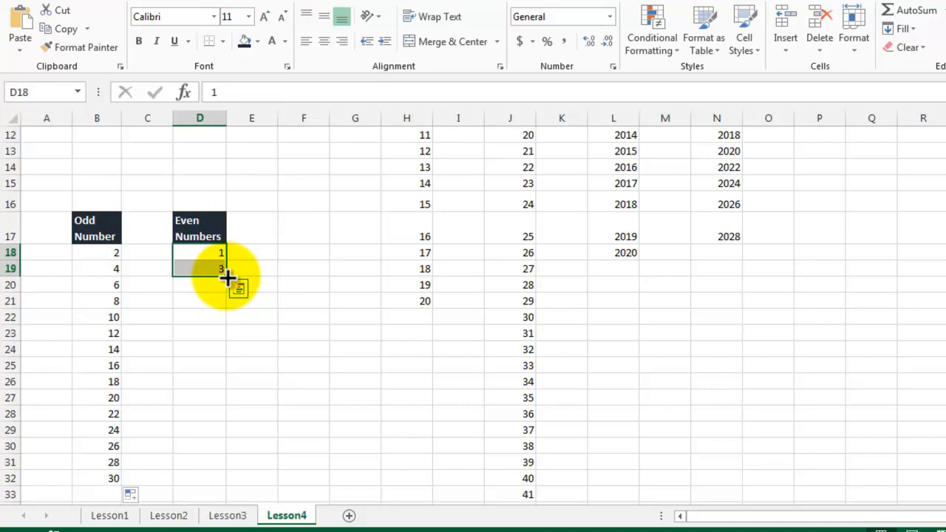
pyautogui.moveTo(227, 275); pyautogui.dragTo(206, 455)
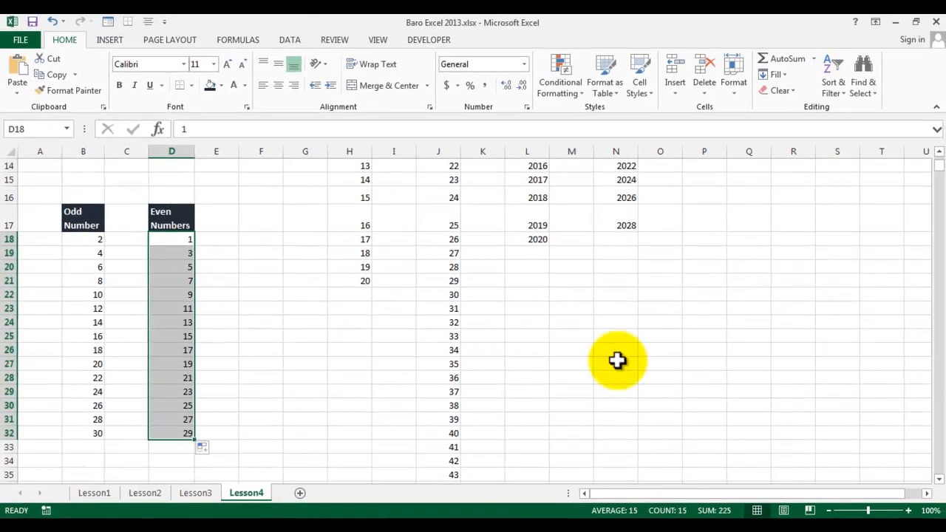
# Enter the dates 1/1/2014 in N26 and 1/2/2014 in N27.
pyautogui.click(618, 346)
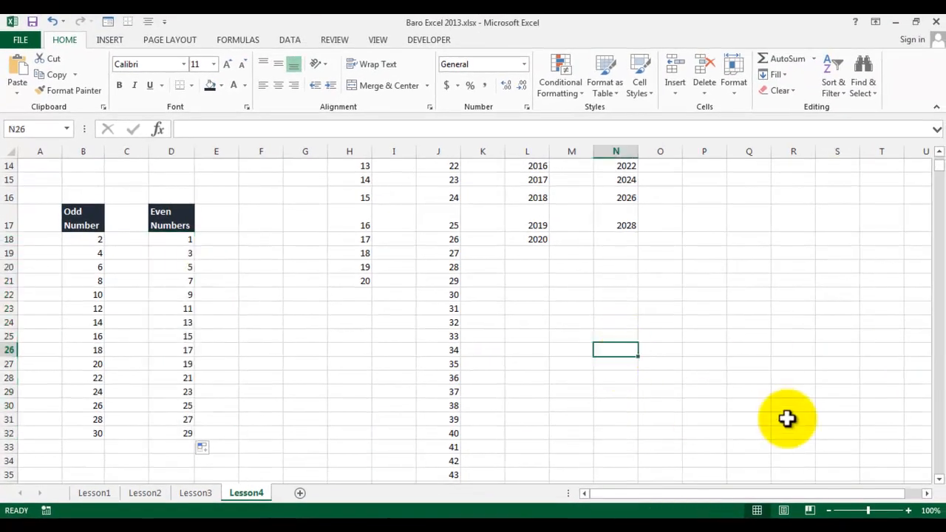
pyautogui.click(926, 493)
pyautogui.click(925, 492)
pyautogui.click(925, 493)
pyautogui.click(926, 492)
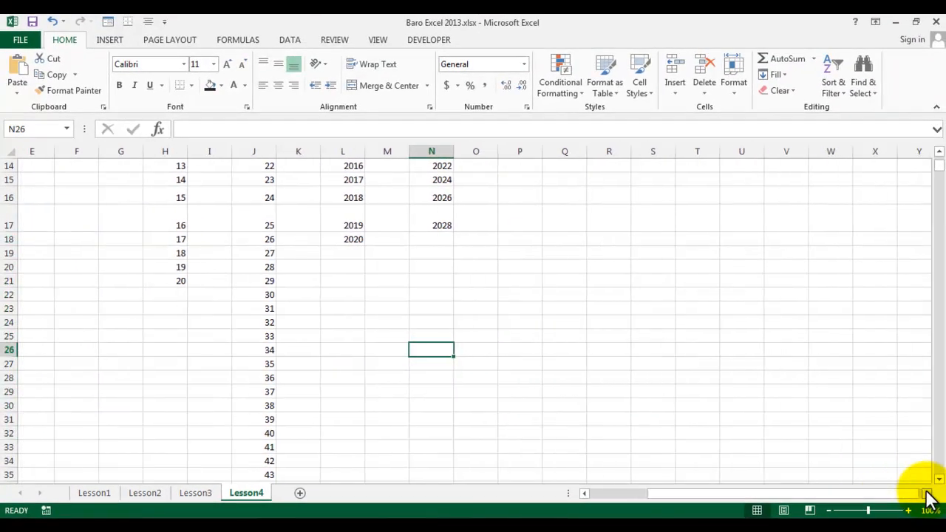
pyautogui.click(926, 492)
pyautogui.write('1/')
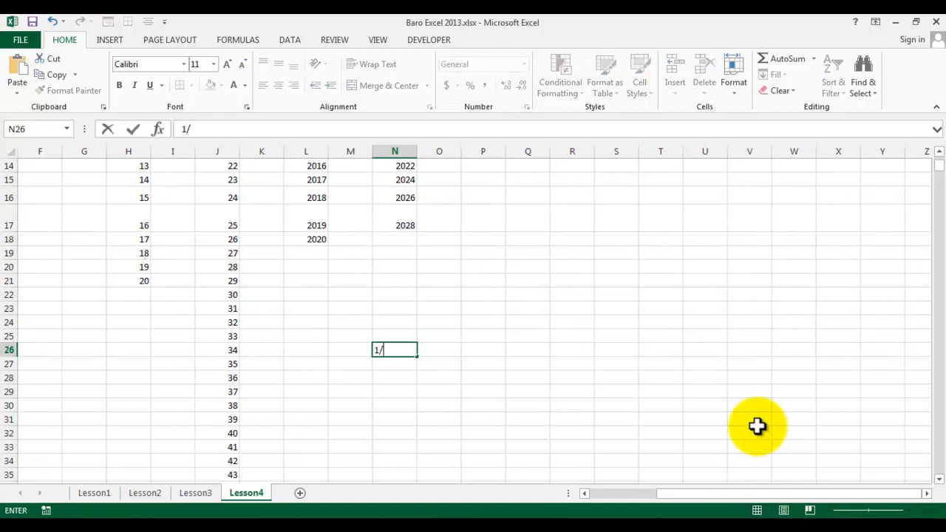
pyautogui.write('1/2014')
pyautogui.press('Return')
pyautogui.write('1/2/')
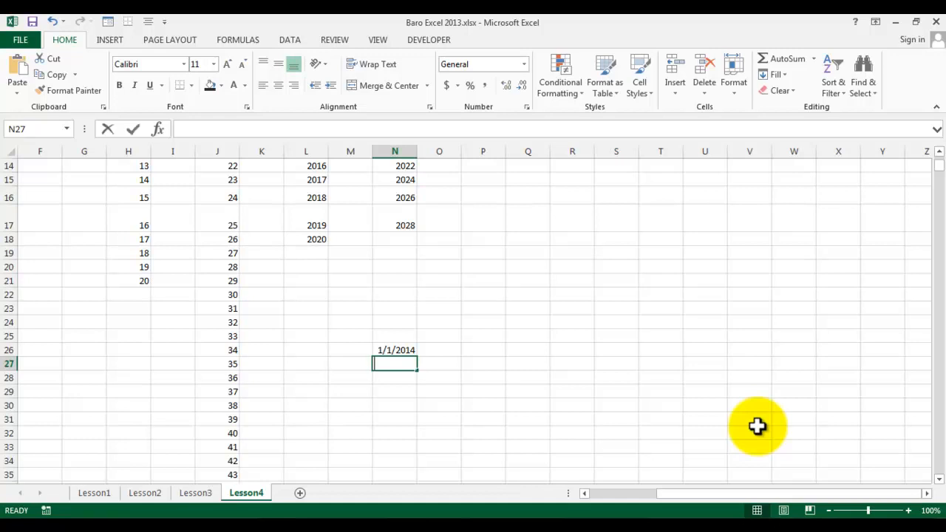
pyautogui.write('2014')
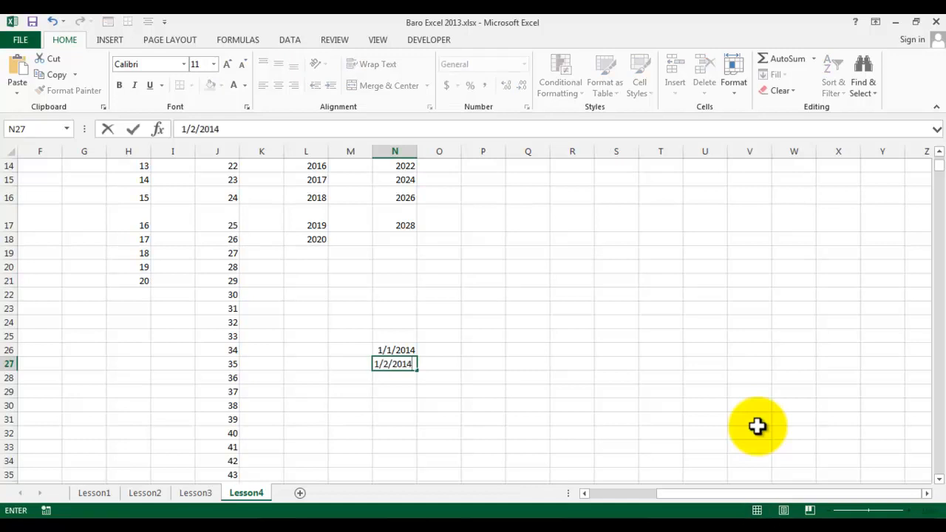
pyautogui.hotkey('ctrl', 'Return')
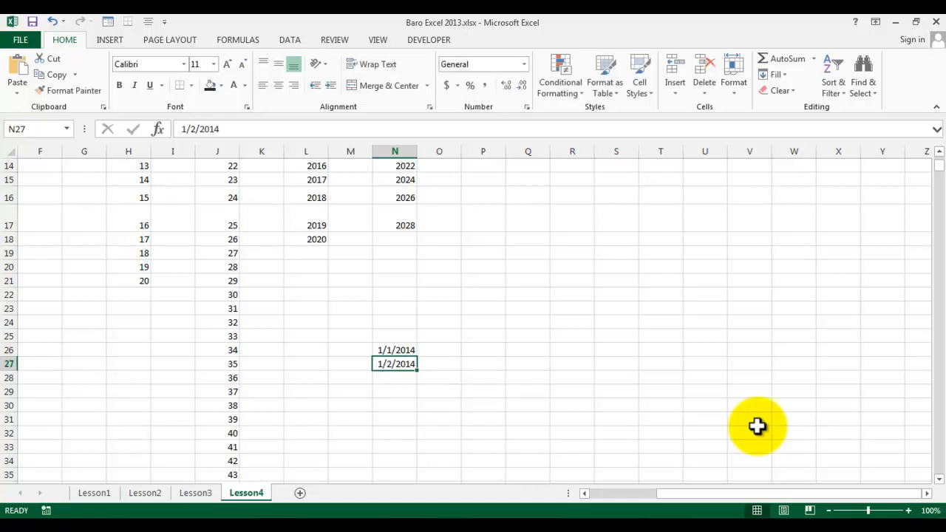
# Select N26:N27 and autofill the date series down to N35.
pyautogui.moveTo(390, 353); pyautogui.dragTo(392, 364)
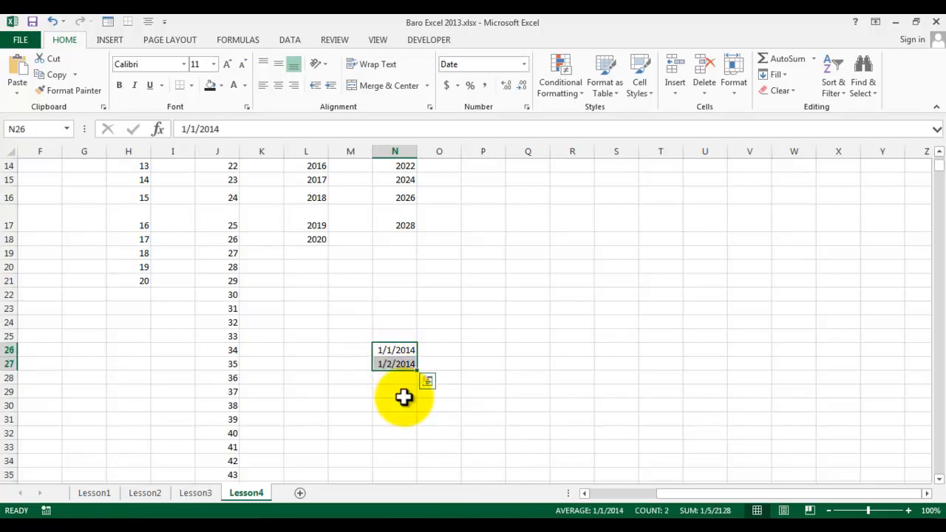
pyautogui.moveTo(418, 371); pyautogui.dragTo(406, 477)
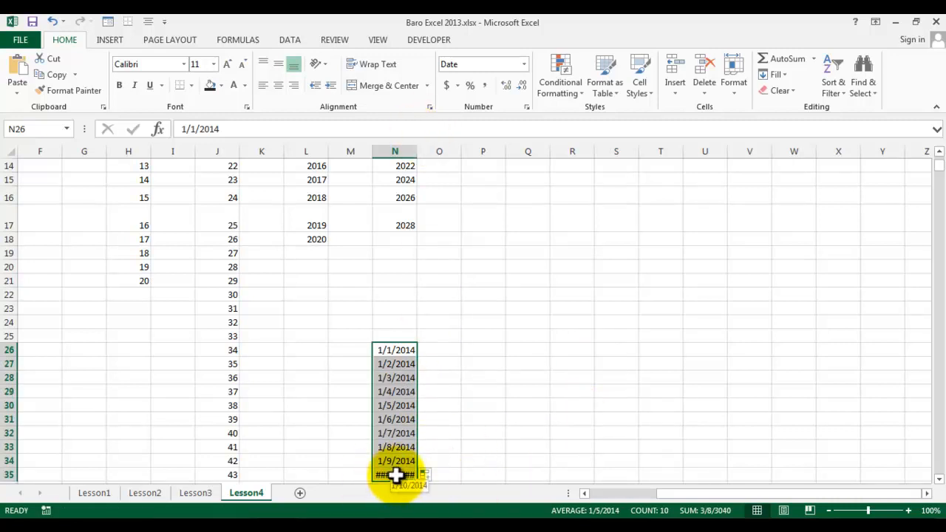
# Autofit column N's width so the dates display fully.
pyautogui.doubleClick(418, 150)
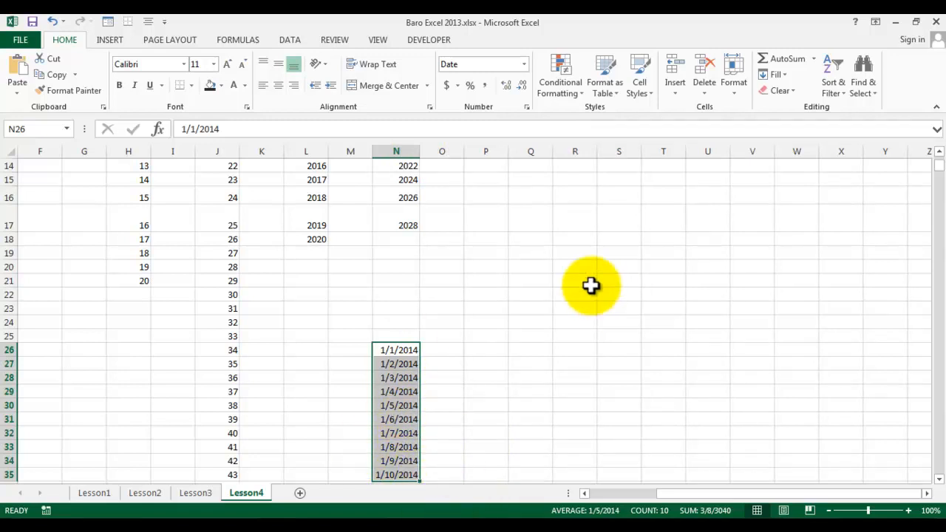
pyautogui.scroll(-2, 476, 410)
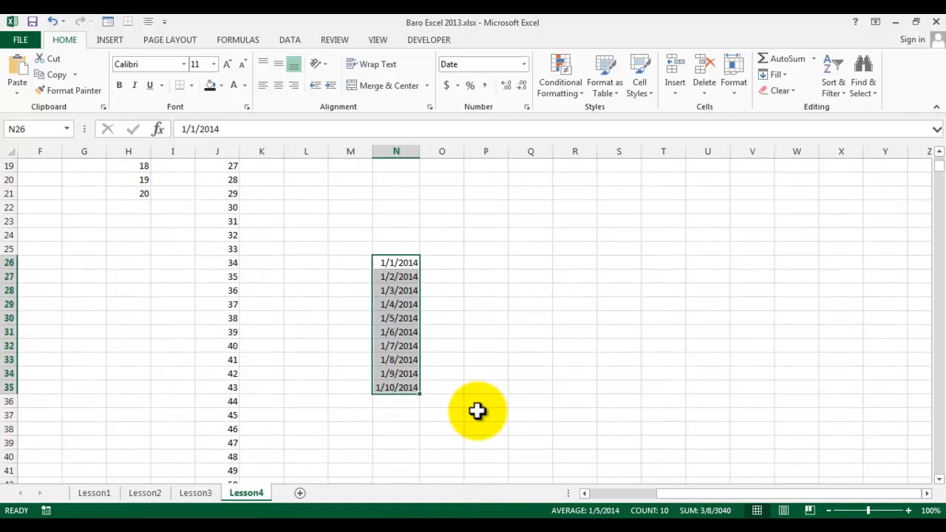
pyautogui.click(476, 411)
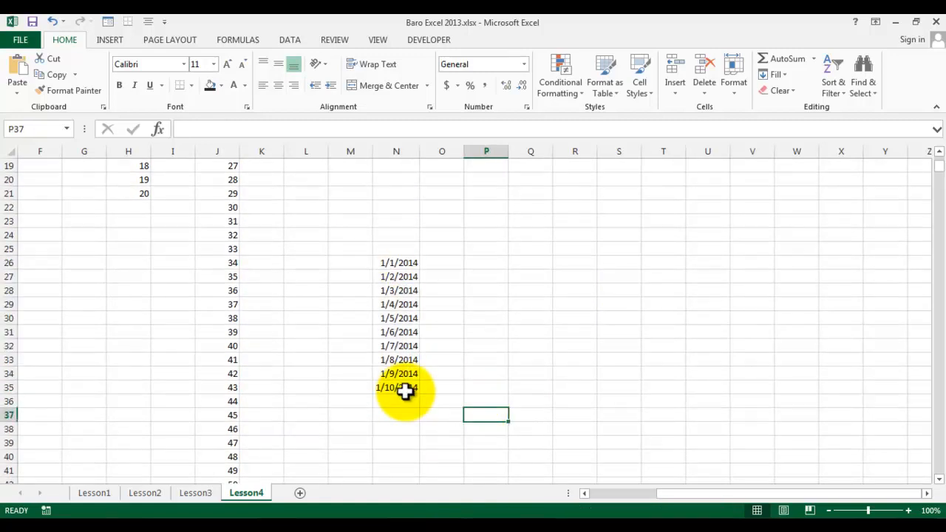